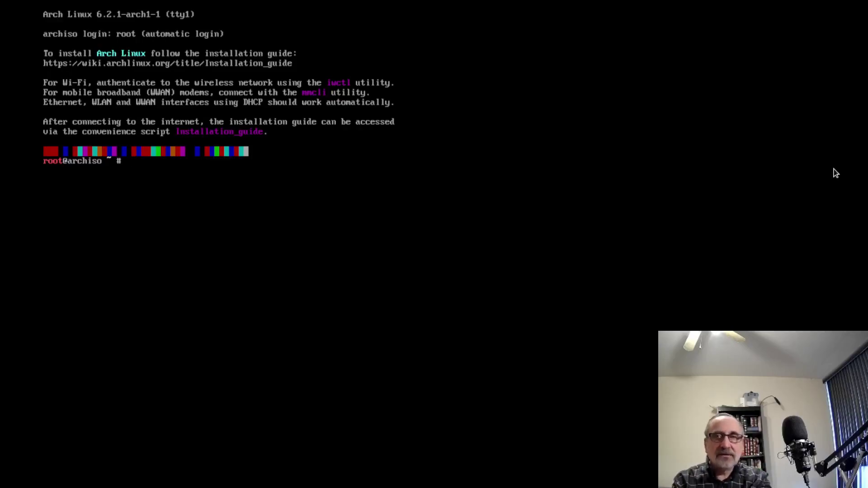
Switch the console font to ter-132n, clear the screen, and start typing archinstall
{"action": "type", "text": "setf"}
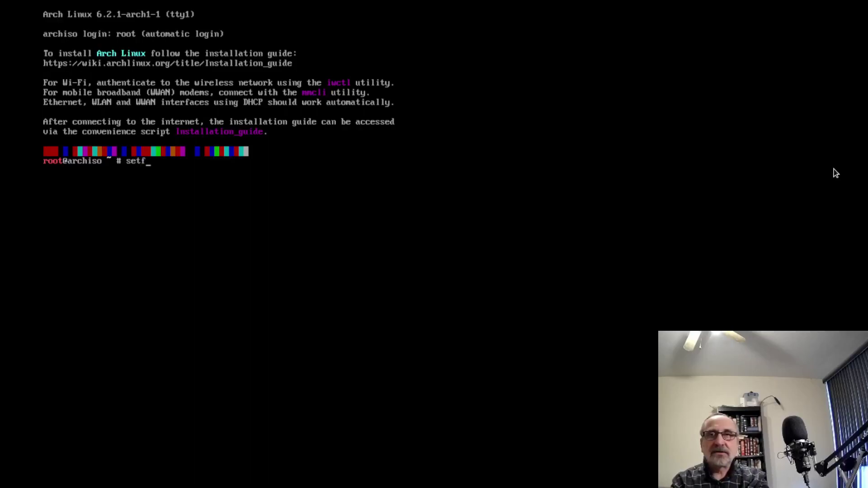
{"action": "type", "text": "ont"}
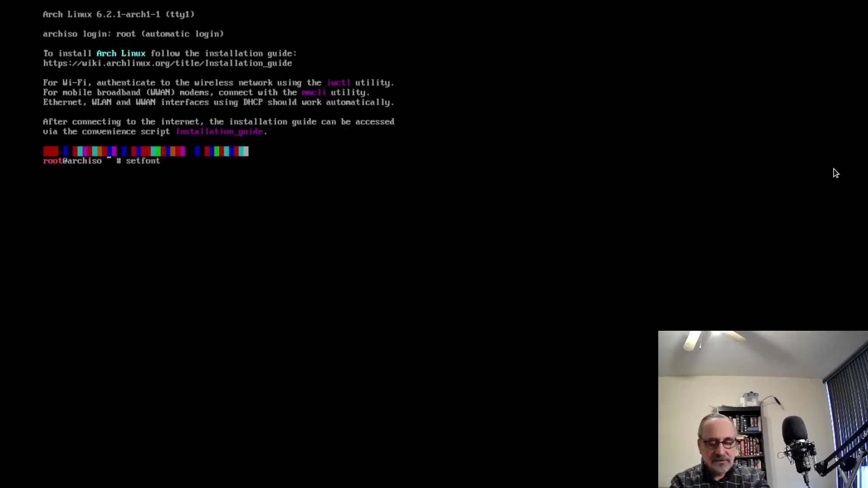
{"action": "type", "text": " ter"}
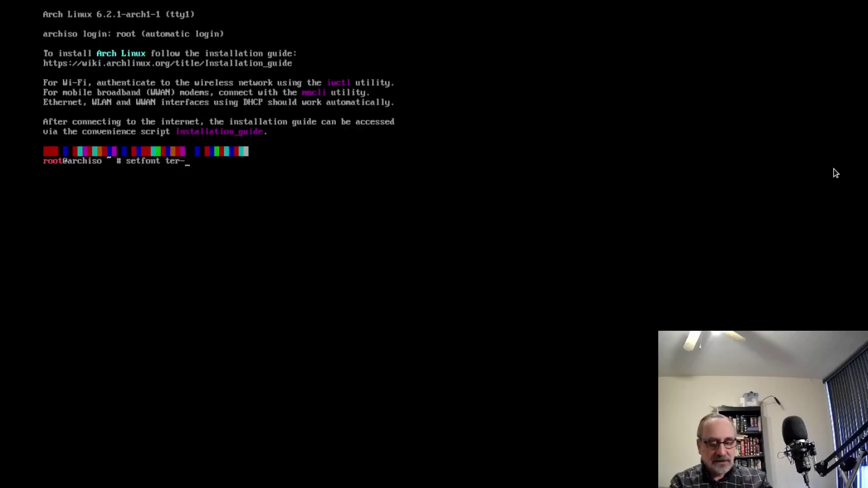
{"action": "type", "text": "-132"}
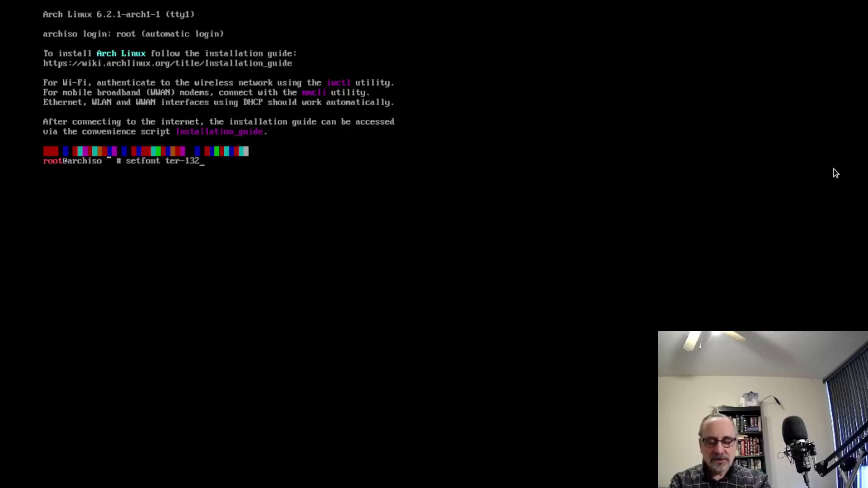
{"action": "type", "text": "n"}
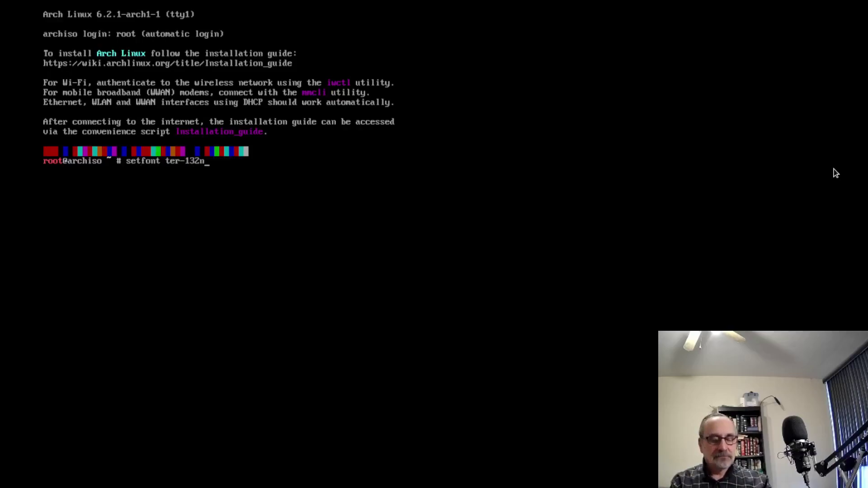
{"action": "key", "text": "Return"}
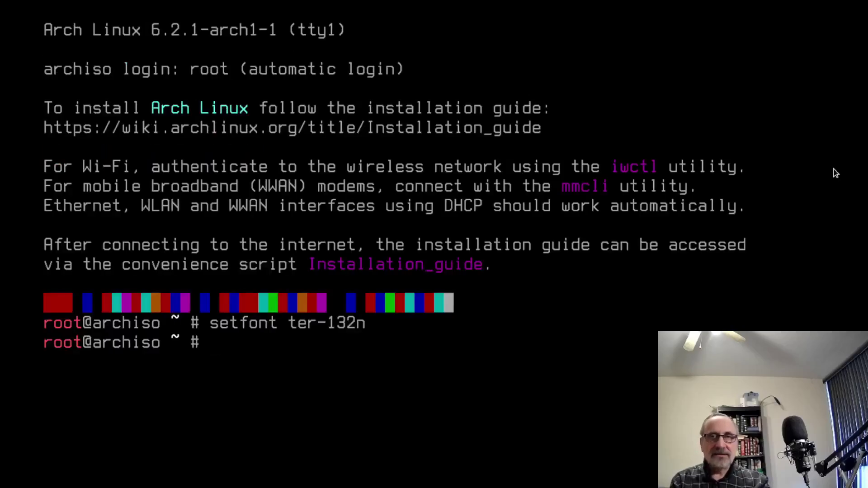
{"action": "key", "text": "ctrl+l"}
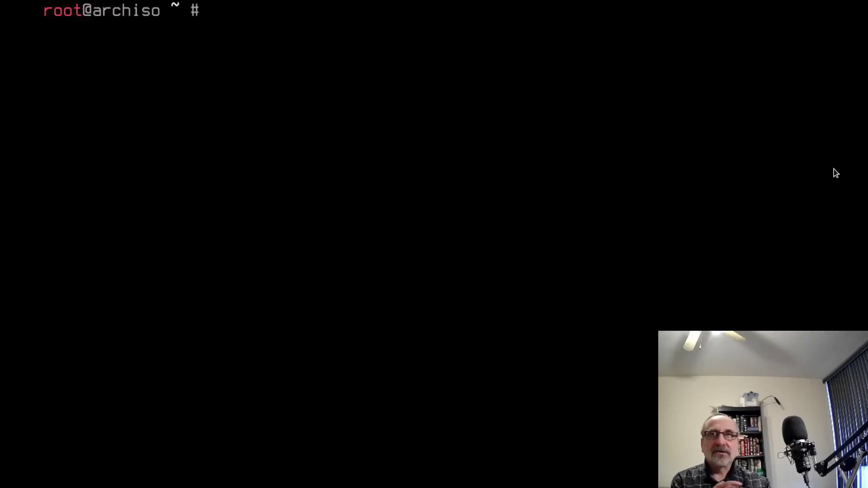
{"action": "key", "text": "Return"}
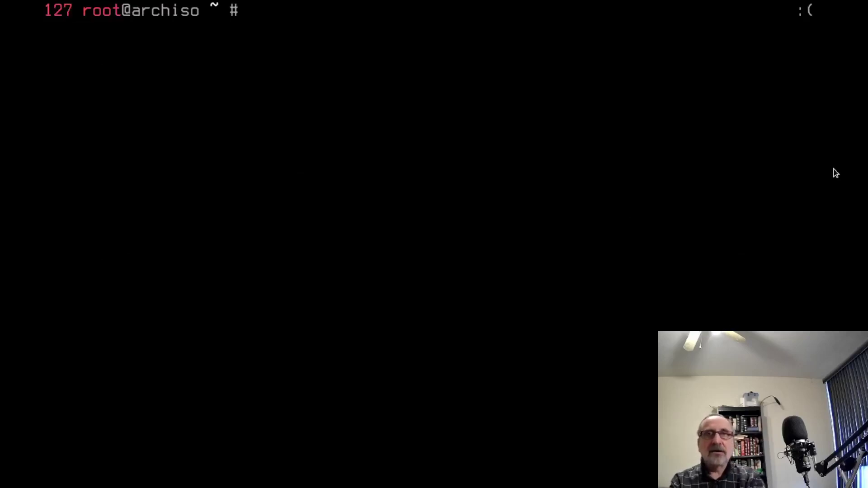
{"action": "type", "text": "archinstga"}
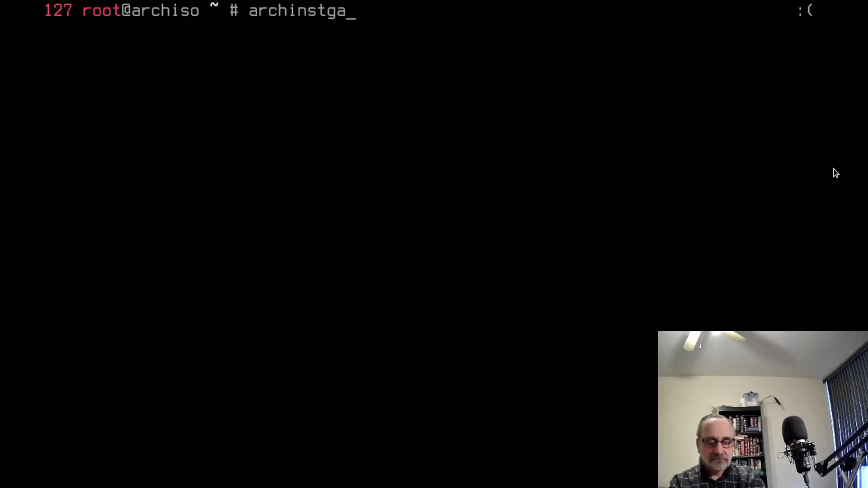
{"action": "key", "text": "BackSpace"}
{"action": "key", "text": "BackSpace"}
Launch archinstall and browse its options menu down to Mirror region
{"action": "type", "text": "al"}
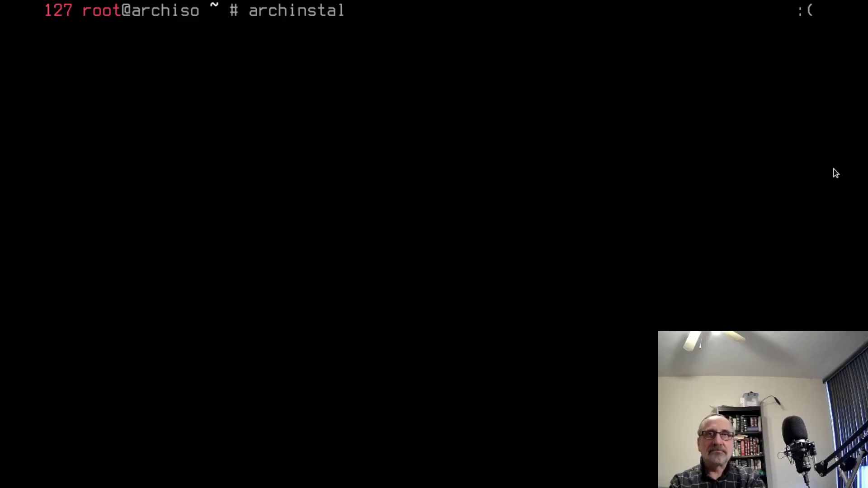
{"action": "type", "text": "l"}
{"action": "key", "text": "Return"}
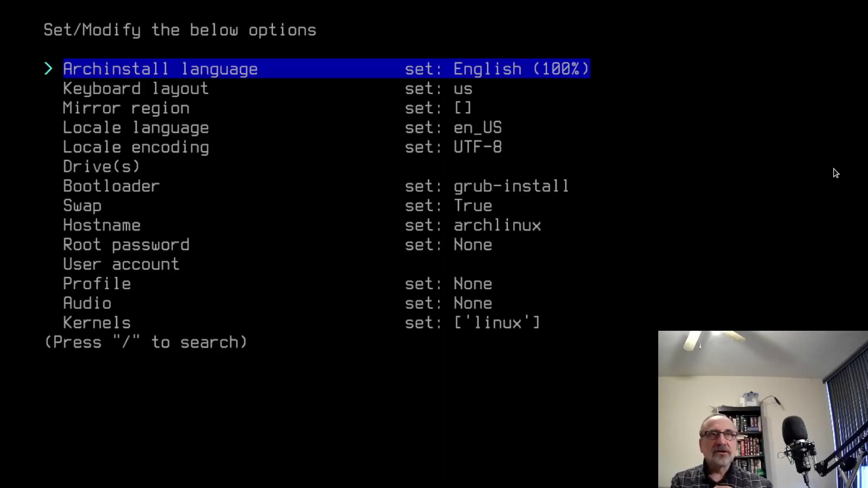
{"action": "key", "text": "Down"}
{"action": "key", "text": "Down"}
{"action": "key", "text": "Down"}
{"action": "key", "text": "Down"}
{"action": "key", "text": "Down"}
{"action": "key", "text": "Down"}
{"action": "key", "text": "Down"}
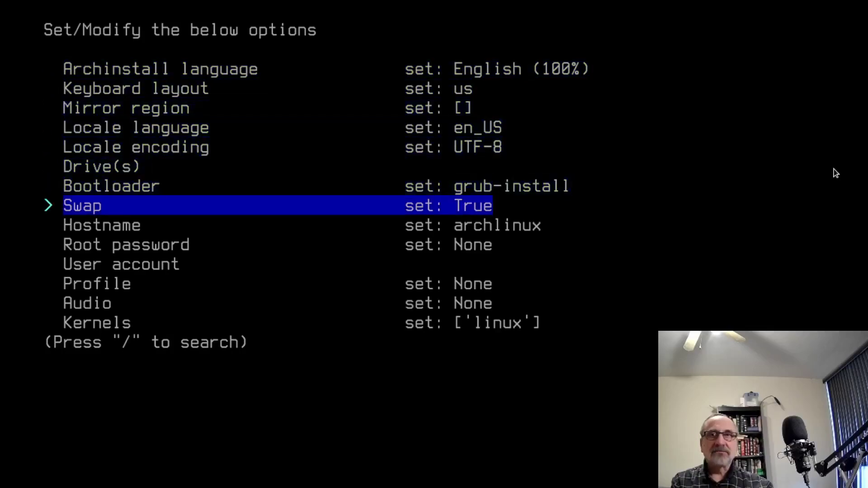
{"action": "key", "text": "Down"}
{"action": "key", "text": "Down"}
{"action": "key", "text": "Up"}
{"action": "key", "text": "Up"}
{"action": "key", "text": "Up"}
{"action": "key", "text": "Up"}
{"action": "key", "text": "Up"}
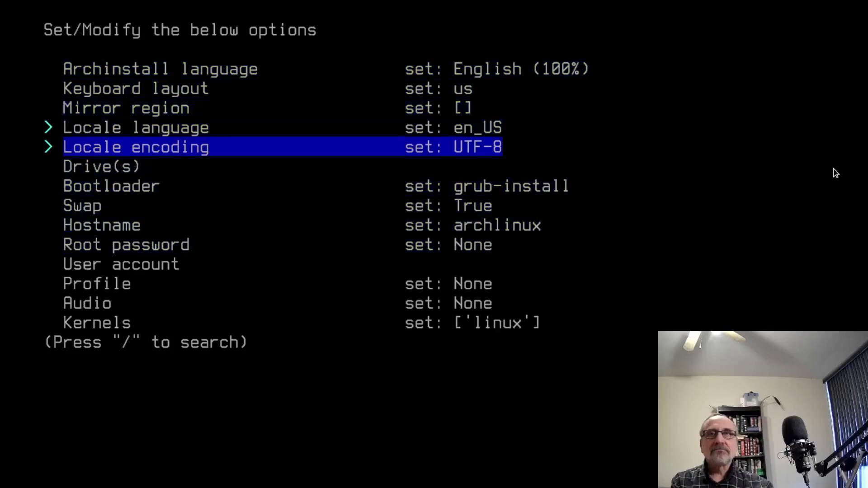
{"action": "key", "text": "Up"}
{"action": "key", "text": "Up"}
{"action": "key", "text": "Up"}
{"action": "key", "text": "Up"}
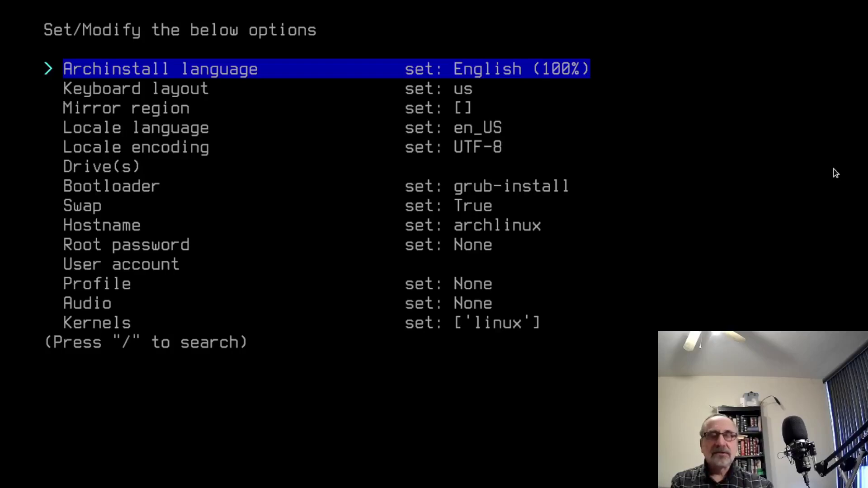
{"action": "key", "text": "Down"}
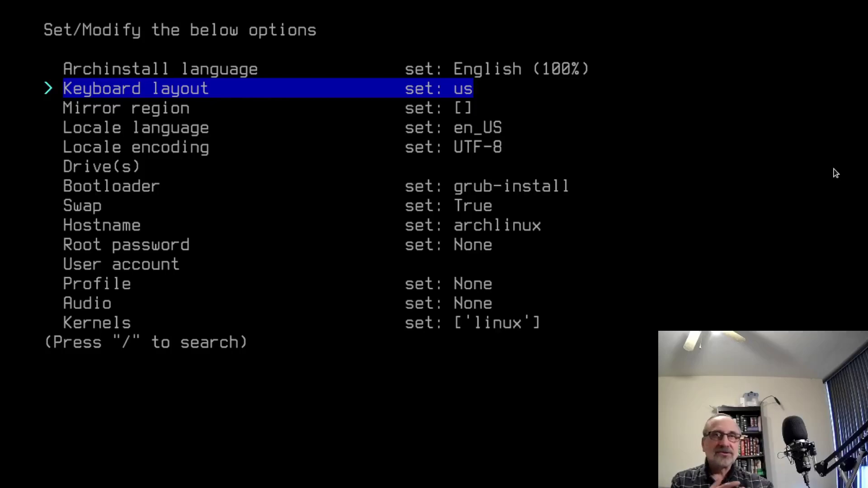
{"action": "key", "text": "Down"}
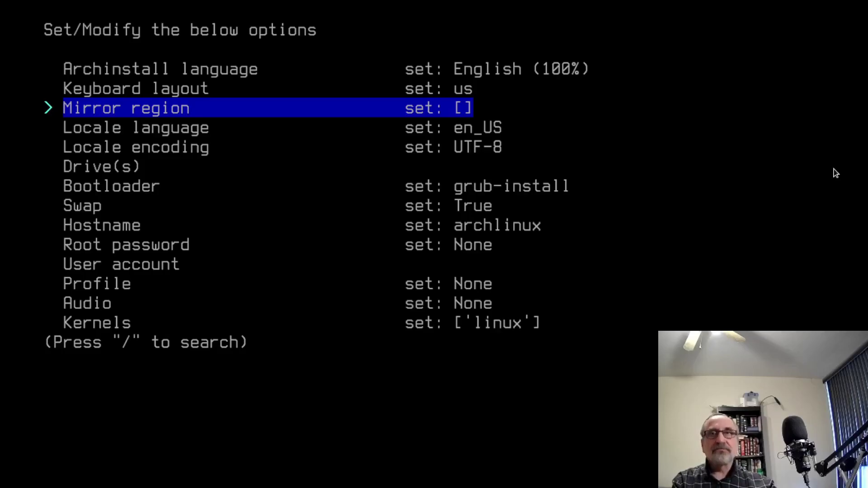
Mark Canada in the mirror region list and confirm it as the download region
{"action": "key", "text": "Return"}
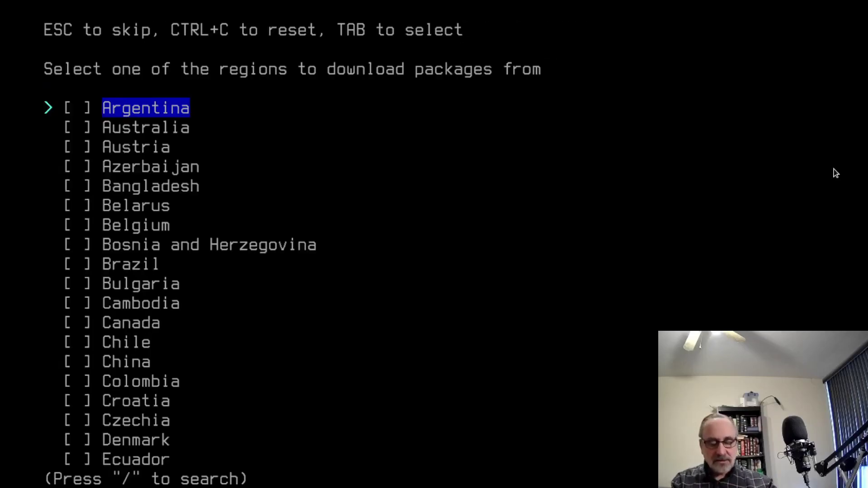
{"action": "key", "text": "Down"}
{"action": "key", "text": "Down"}
{"action": "key", "text": "Down"}
{"action": "key", "text": "Down"}
{"action": "key", "text": "Down"}
{"action": "key", "text": "Down"}
{"action": "key", "text": "Down"}
{"action": "key", "text": "Down"}
{"action": "key", "text": "Down"}
{"action": "key", "text": "Down"}
{"action": "key", "text": "Down"}
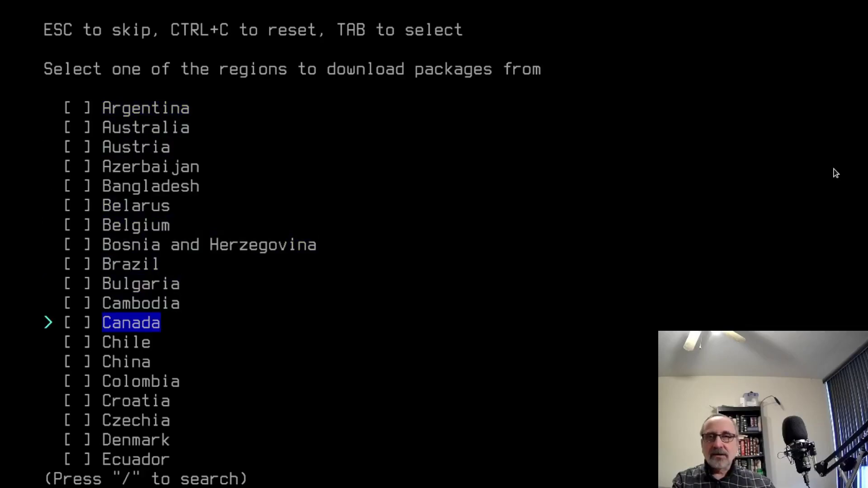
{"action": "key", "text": "Tab"}
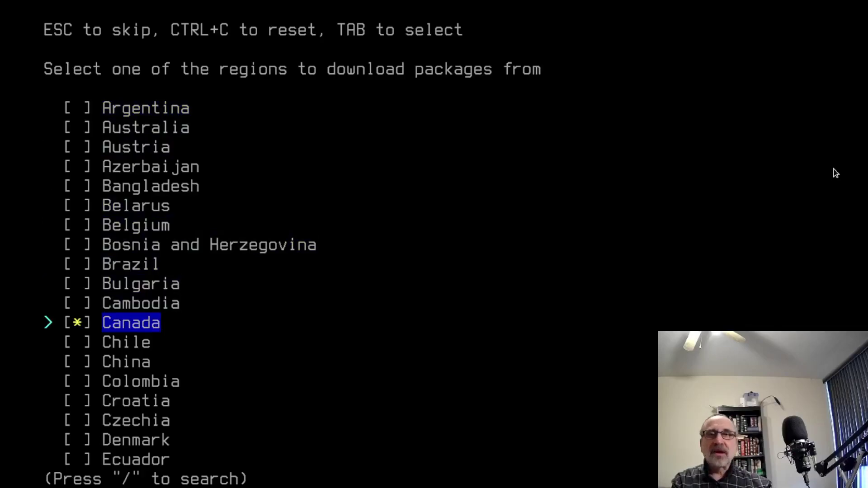
{"action": "key", "text": "Return"}
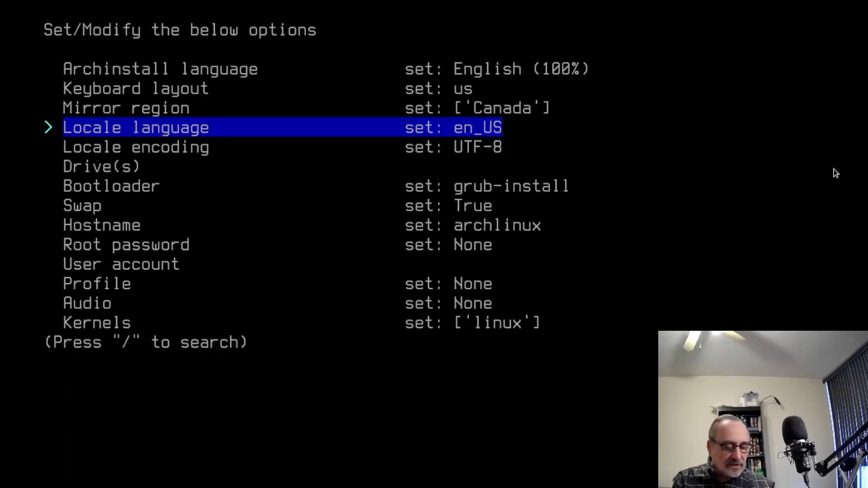
{"action": "key", "text": "Up"}
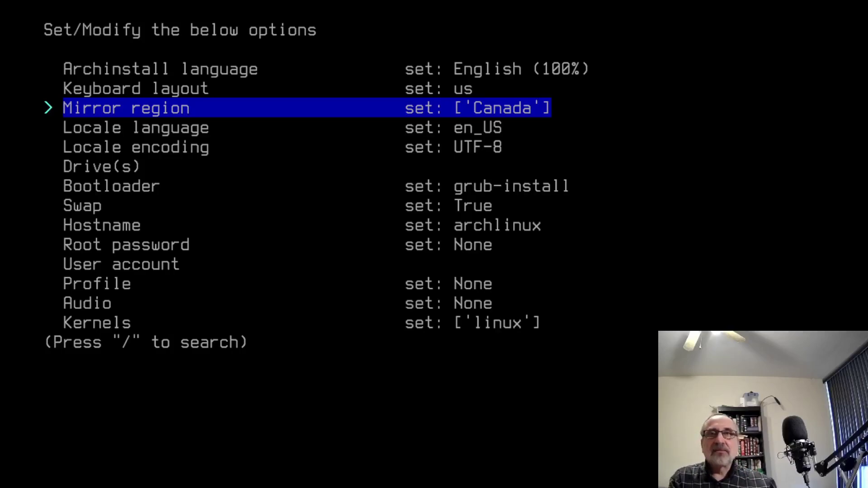
{"action": "key", "text": "Down"}
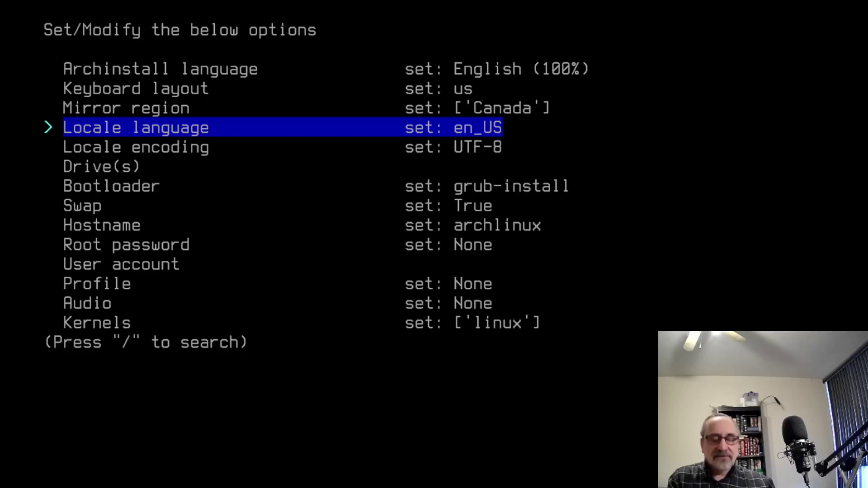
Search the locale list for 'en' and pick en_CA as the locale language
{"action": "key", "text": "Return"}
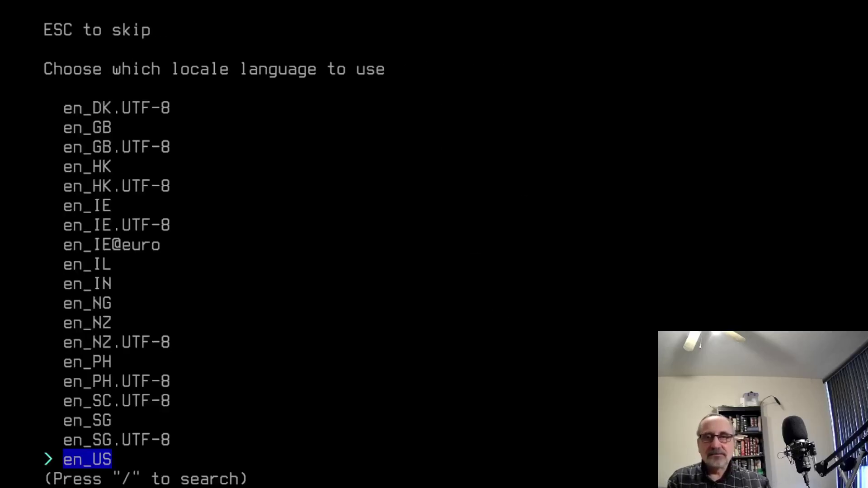
{"action": "key", "text": "slash"}
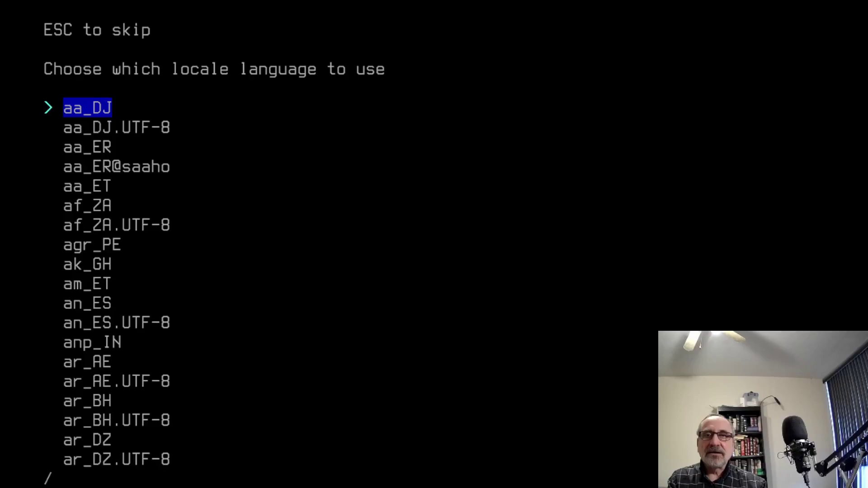
{"action": "type", "text": "en"}
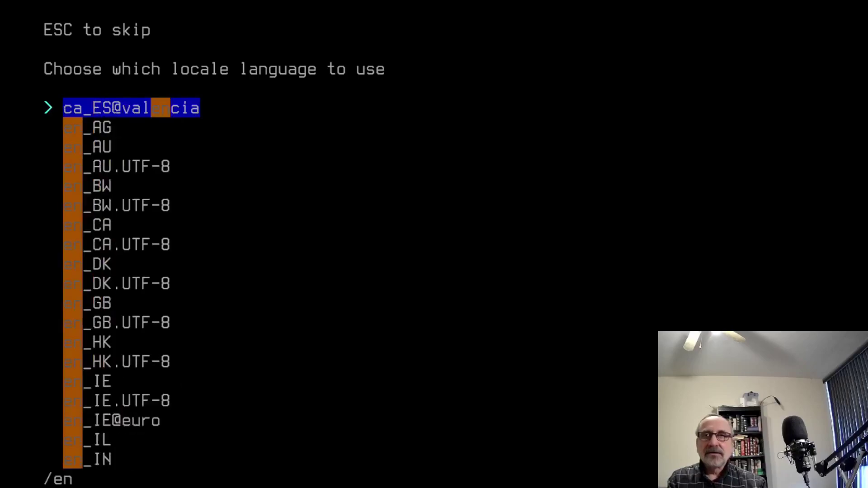
{"action": "key", "text": "Down"}
{"action": "key", "text": "Down"}
{"action": "key", "text": "Down"}
{"action": "key", "text": "Down"}
{"action": "key", "text": "Down"}
{"action": "key", "text": "Down"}
{"action": "key", "text": "Down"}
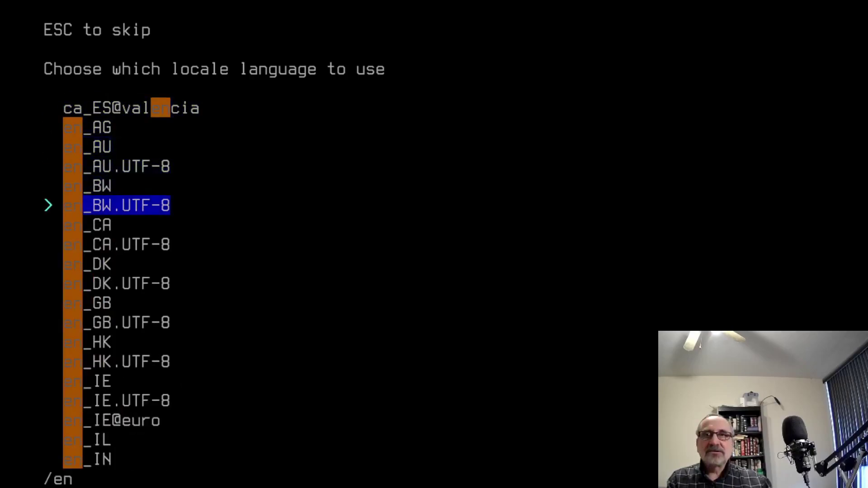
{"action": "key", "text": "Up"}
{"action": "key", "text": "Return"}
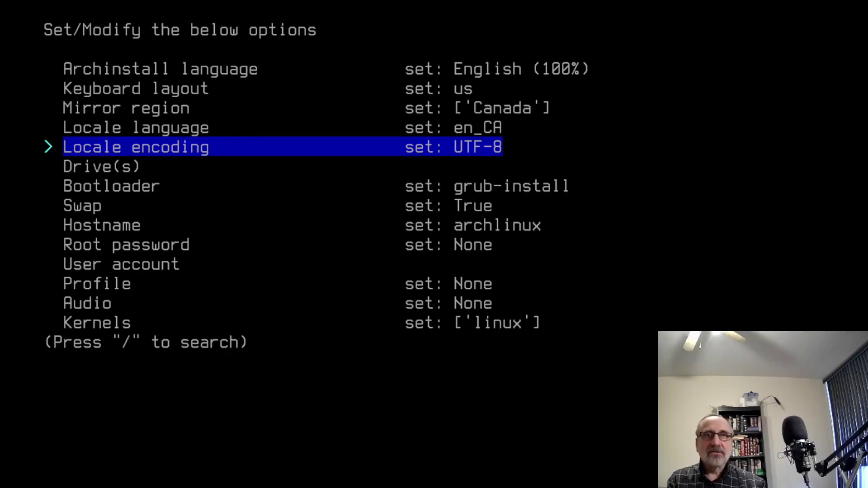
Select the 40 GB /dev/vda drive for the installation
{"action": "key", "text": "Down"}
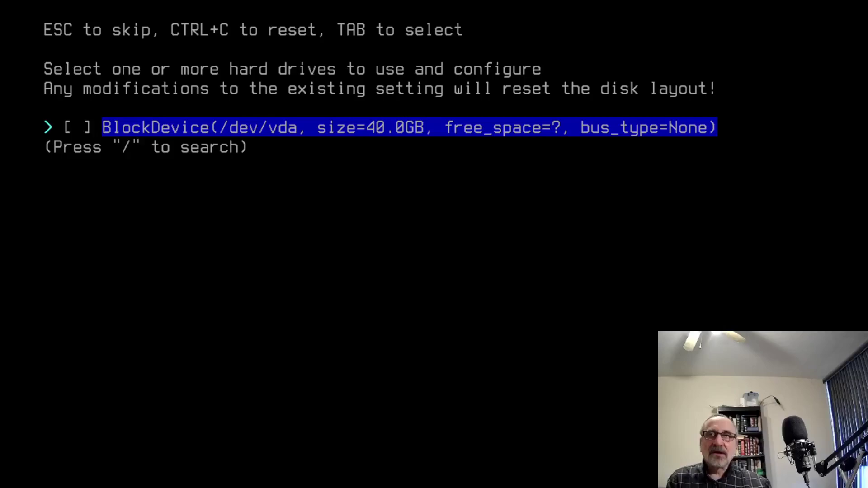
{"action": "key", "text": "Tab"}
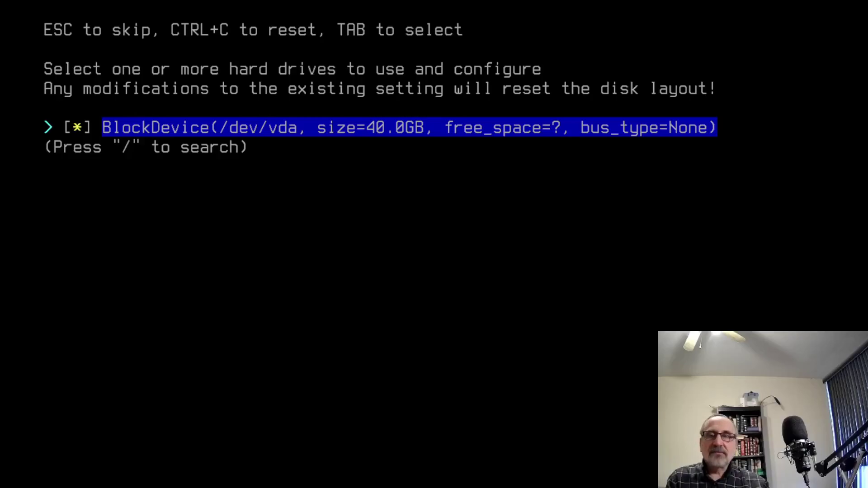
{"action": "key", "text": "Return"}
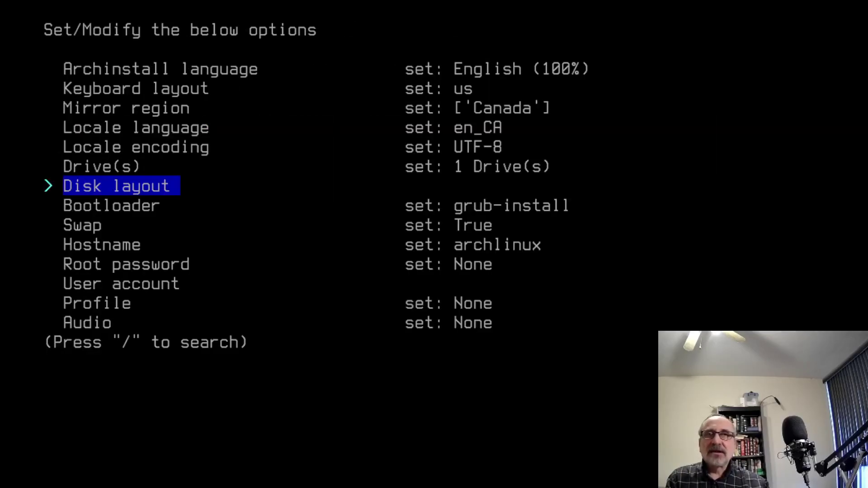
Wipe the drive with a default ext4 layout and no separate /home partition
{"action": "key", "text": "Return"}
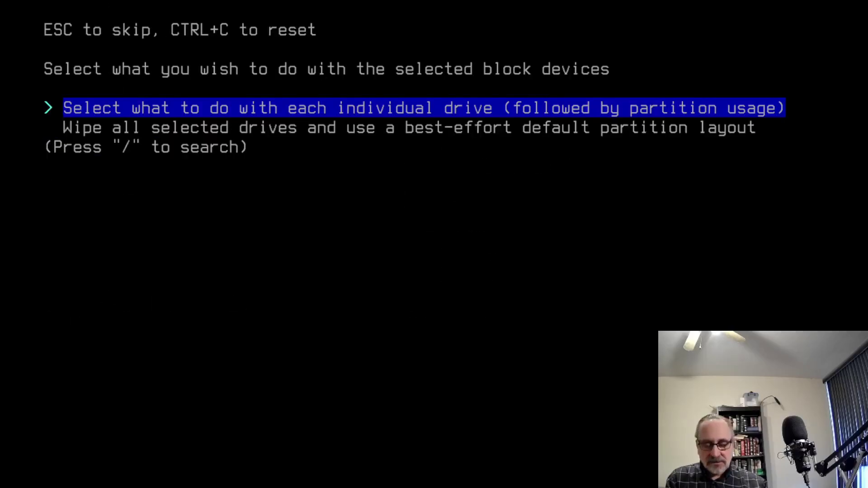
{"action": "key", "text": "Down"}
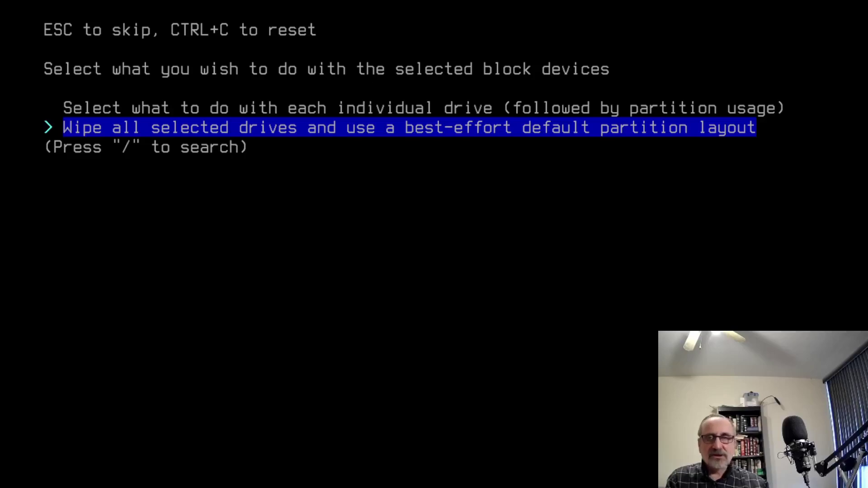
{"action": "key", "text": "Return"}
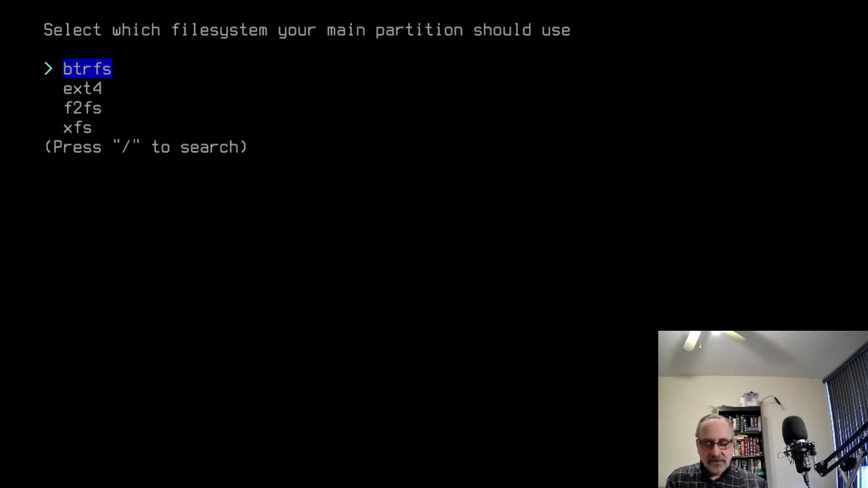
{"action": "key", "text": "Down"}
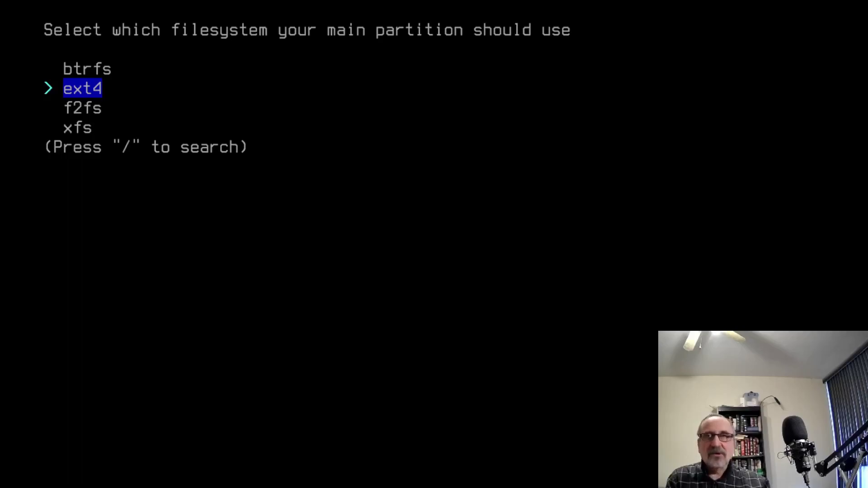
{"action": "key", "text": "Return"}
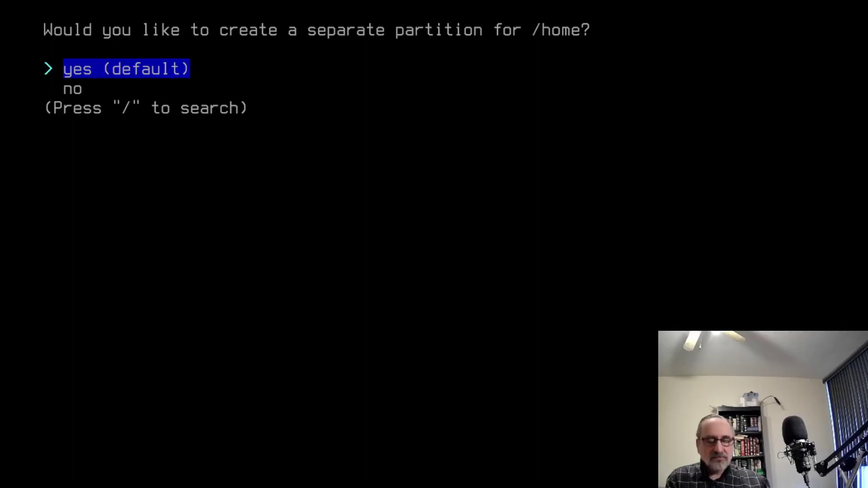
{"action": "key", "text": "Down"}
{"action": "key", "text": "Return"}
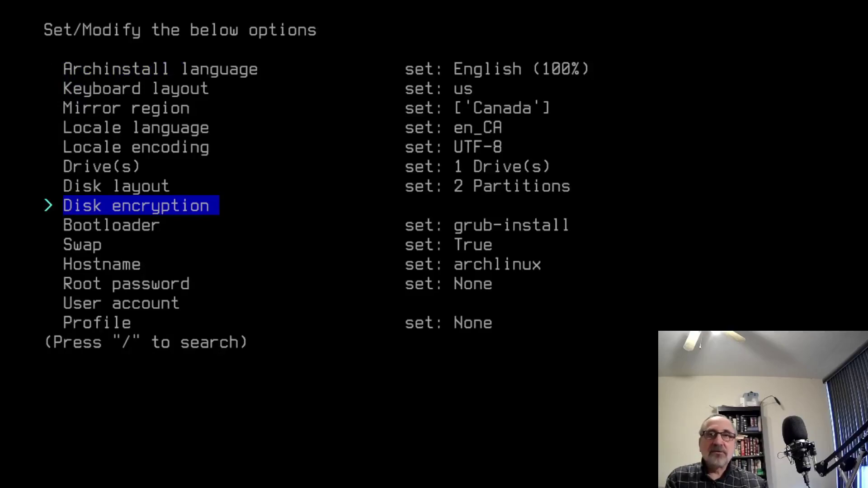
Set the disk encryption password, entering it twice to verify
{"action": "key", "text": "Return"}
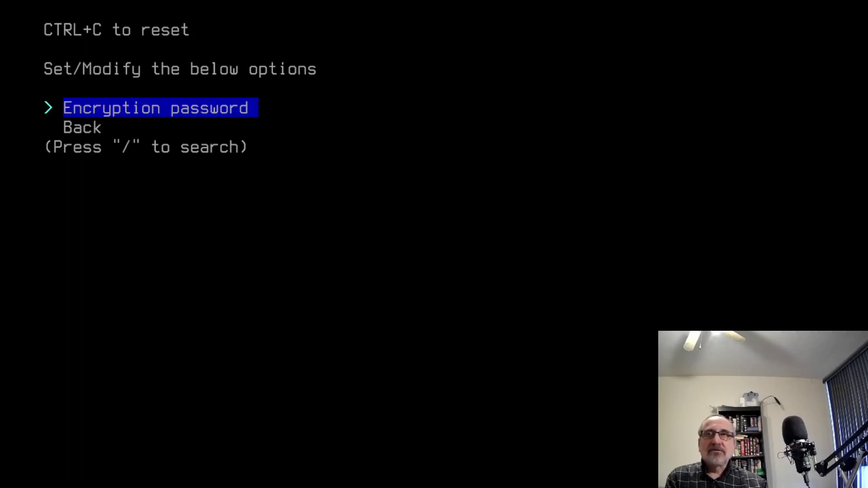
{"action": "key", "text": "Return"}
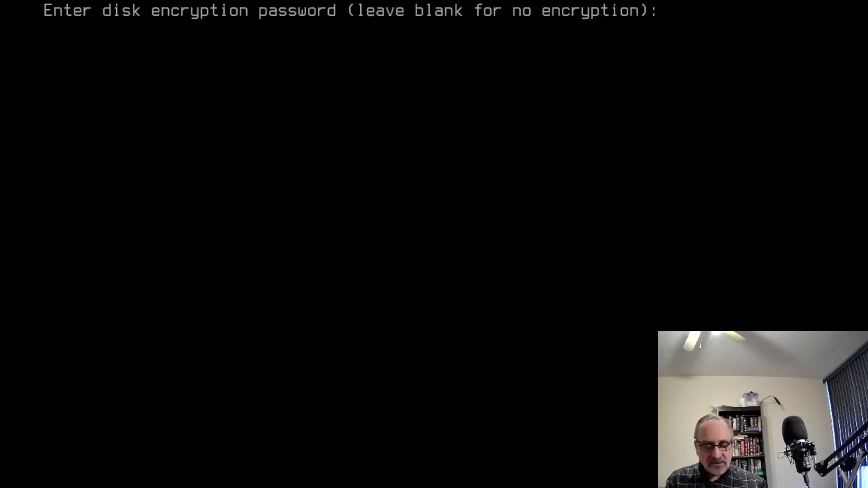
{"action": "key", "text": "Return"}
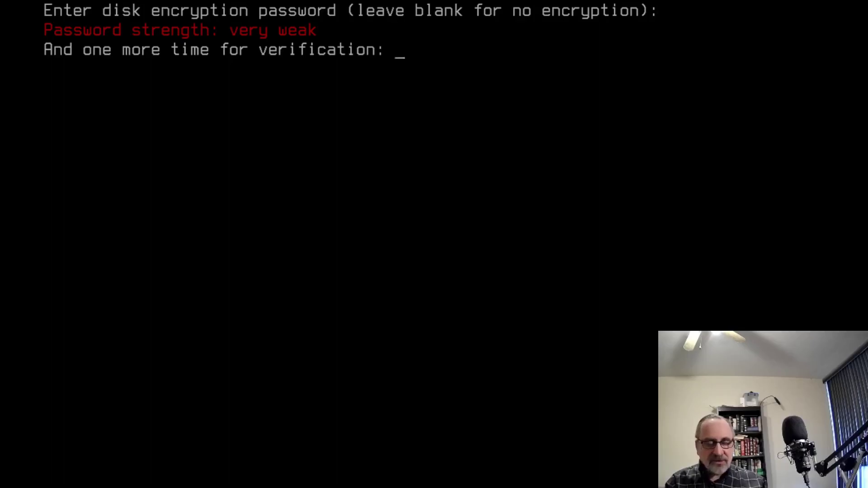
{"action": "key", "text": "Return"}
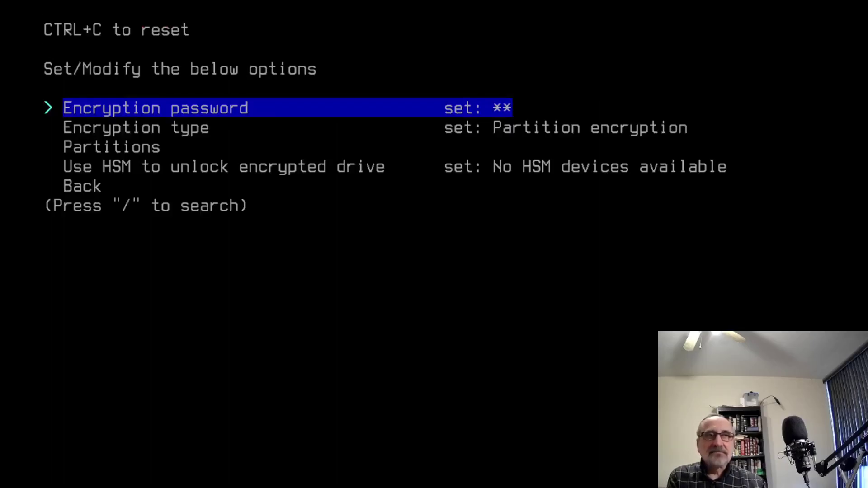
Mark the primary ext4 partition as the partition to encrypt
{"action": "key", "text": "Down"}
{"action": "key", "text": "Down"}
{"action": "key", "text": "Return"}
{"action": "key", "text": "Escape"}
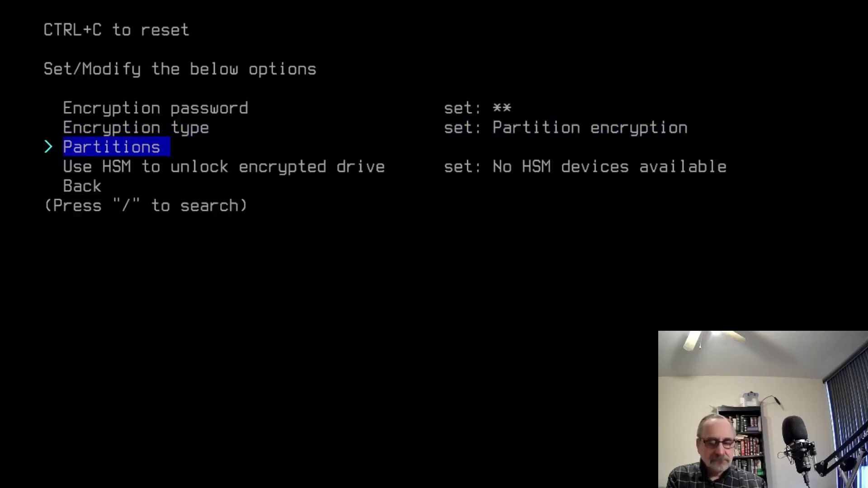
{"action": "key", "text": "Return"}
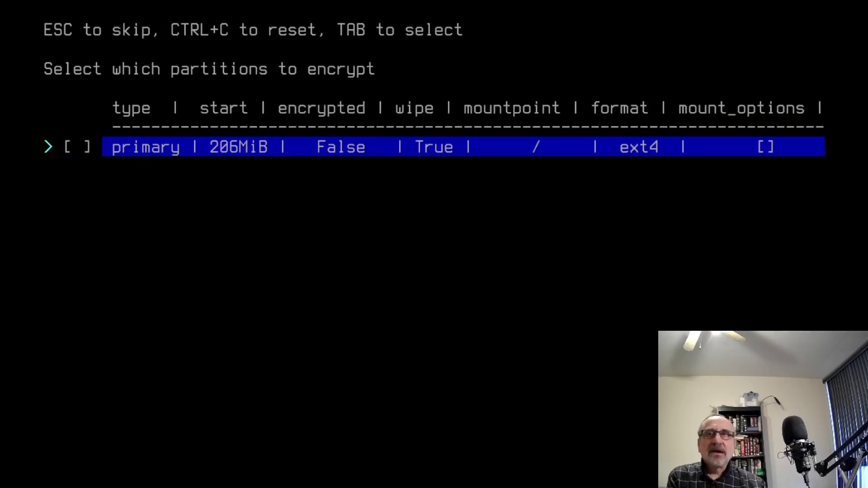
{"action": "key", "text": "Tab"}
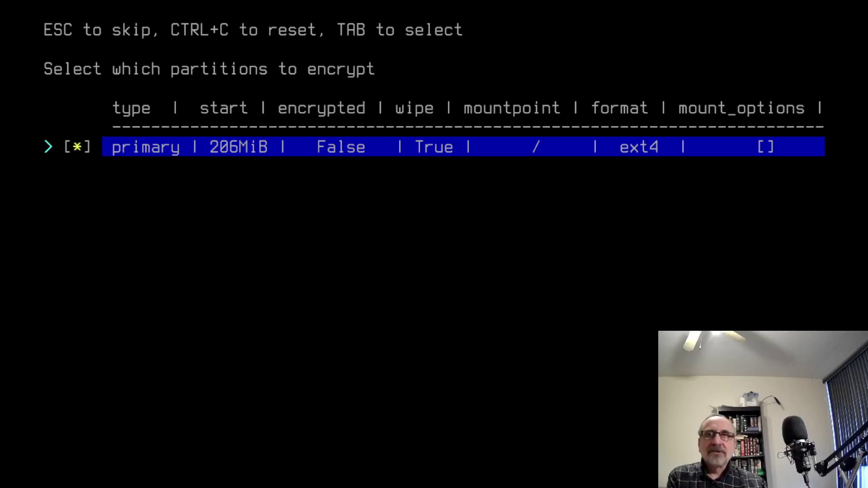
{"action": "key", "text": "Return"}
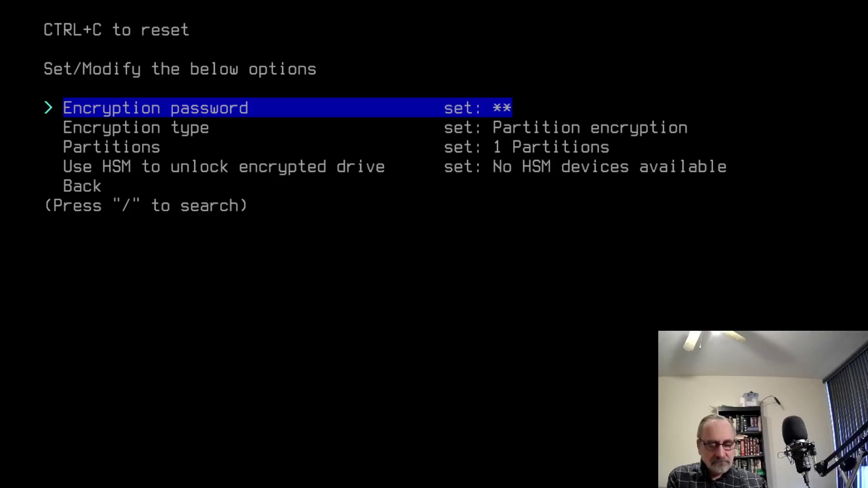
{"action": "key", "text": "Down"}
{"action": "key", "text": "Down"}
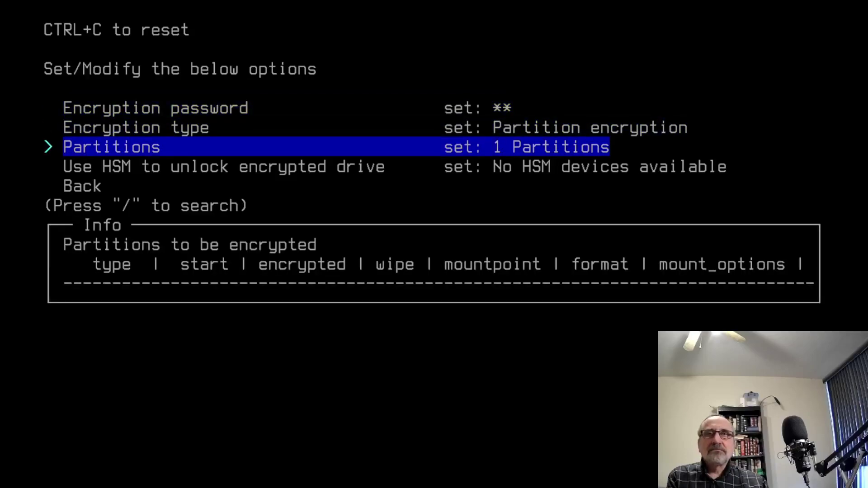
{"action": "key", "text": "Down"}
{"action": "key", "text": "Down"}
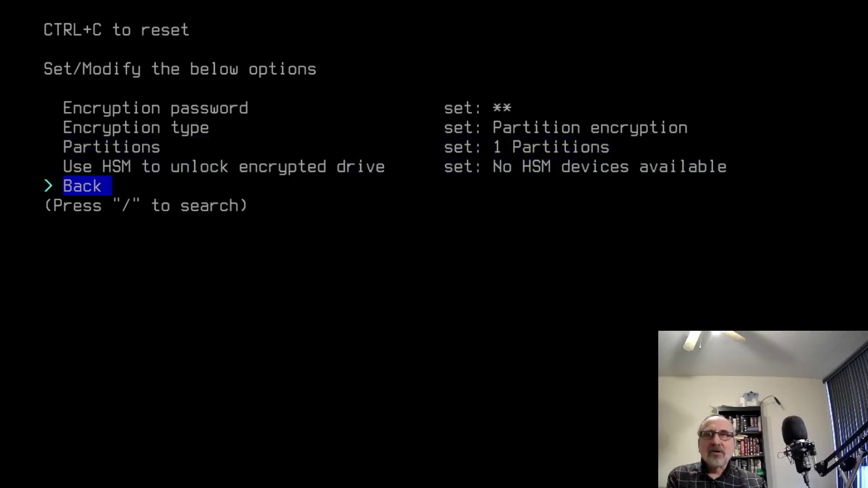
Return to the main options and turn off swap on zram
{"action": "key", "text": "Return"}
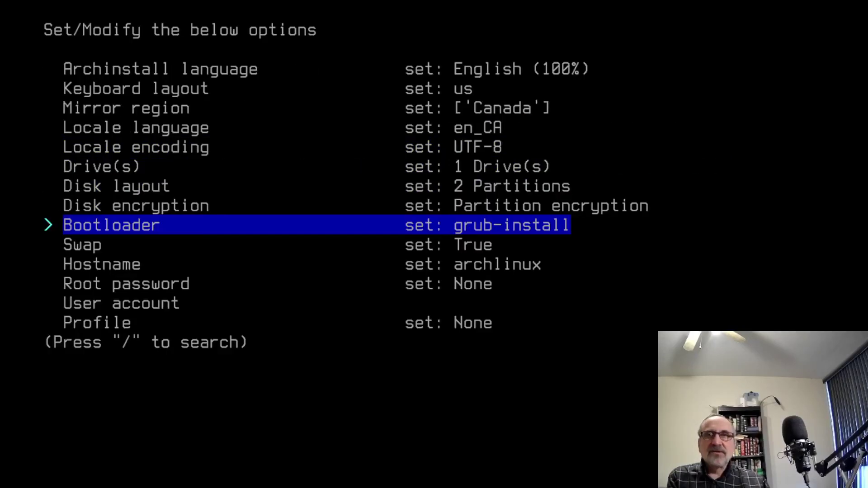
{"action": "key", "text": "Up"}
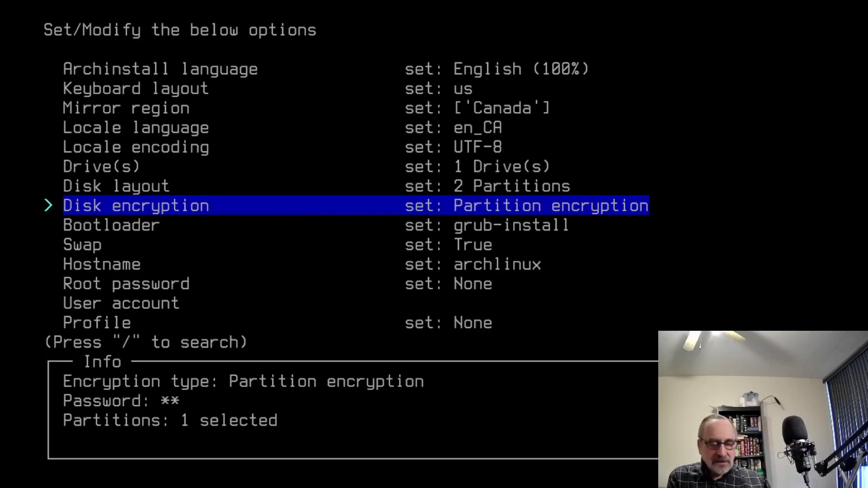
{"action": "key", "text": "Down"}
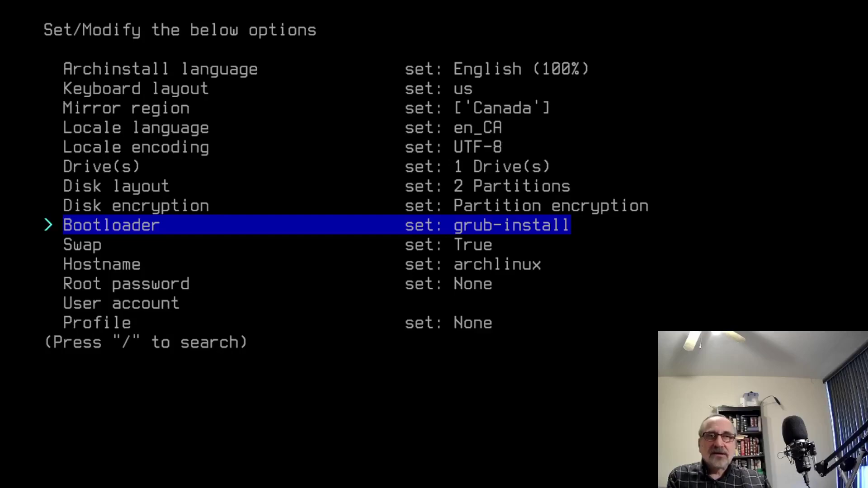
{"action": "key", "text": "Down"}
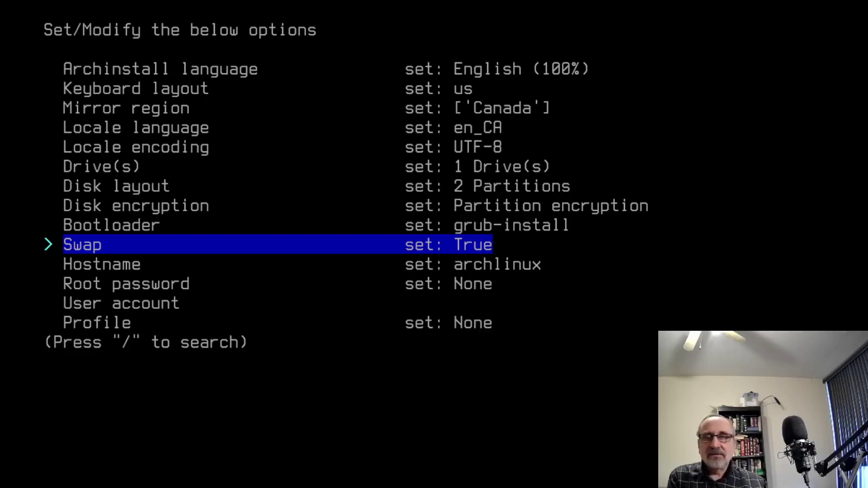
{"action": "key", "text": "Return"}
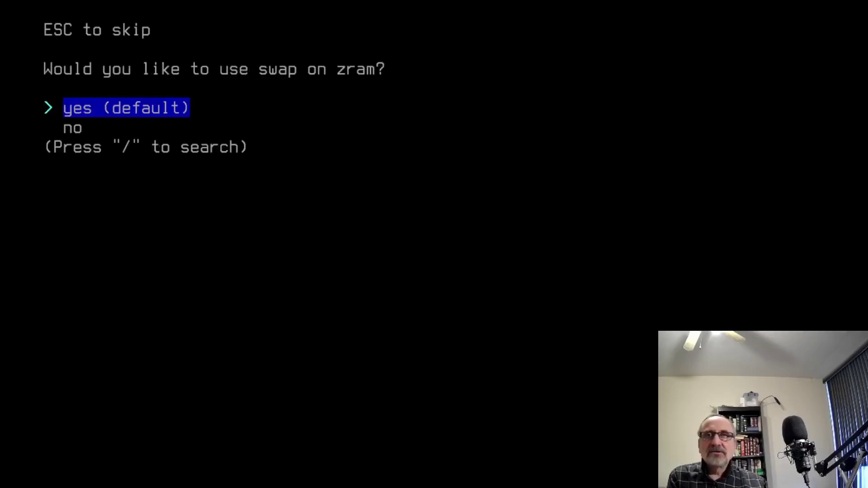
{"action": "key", "text": "Down"}
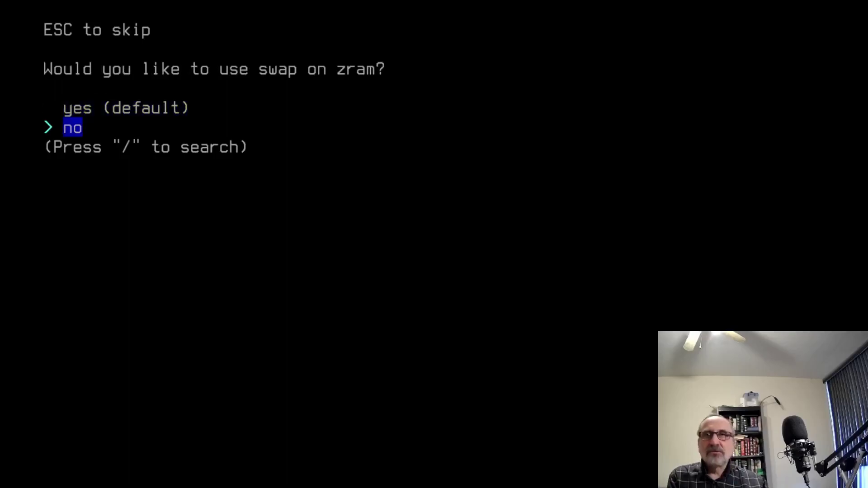
{"action": "key", "text": "Return"}
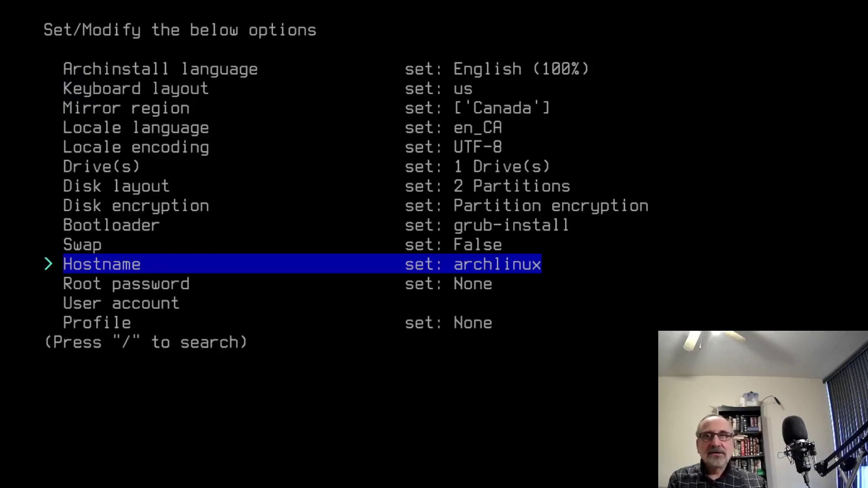
Change the hostname from archlinux to archinstaller
{"action": "key", "text": "Return"}
{"action": "key", "text": "BackSpace"}
{"action": "key", "text": "BackSpace"}
{"action": "key", "text": "BackSpace"}
{"action": "key", "text": "BackSpace"}
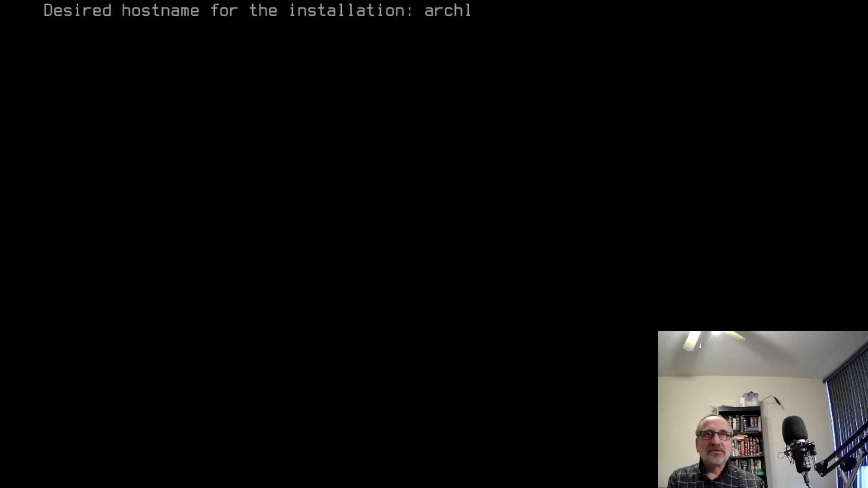
{"action": "key", "text": "BackSpace"}
{"action": "type", "text": "install"}
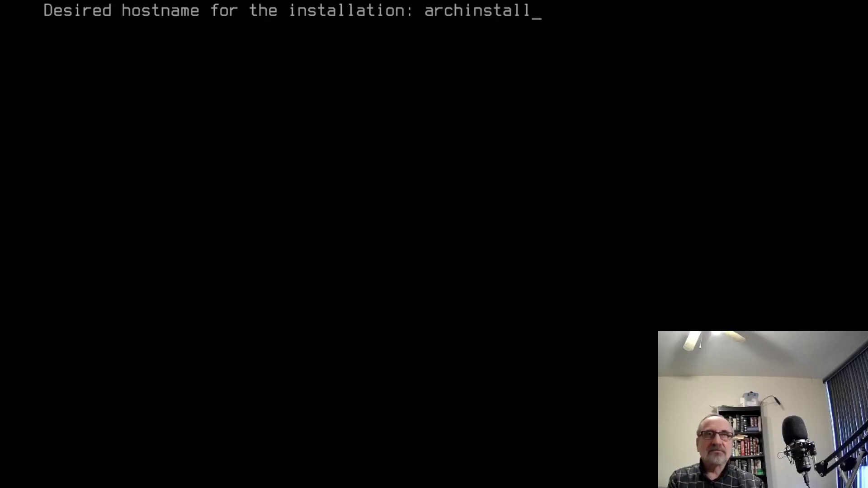
{"action": "type", "text": "er"}
{"action": "key", "text": "Return"}
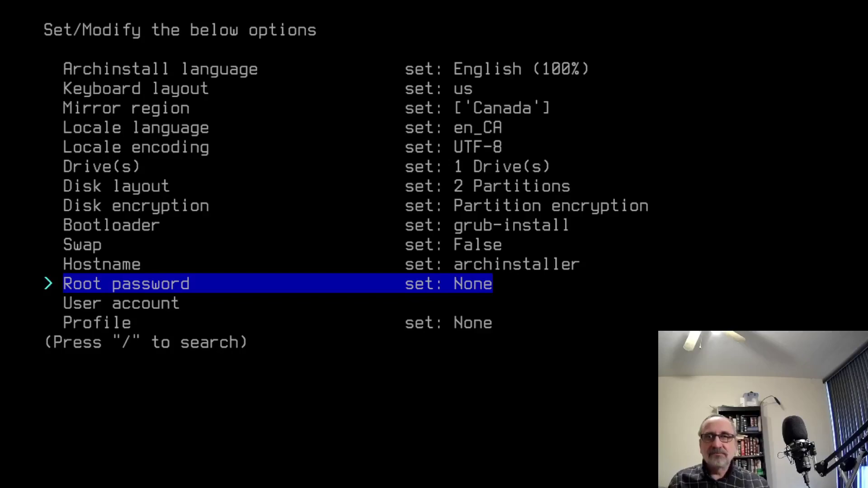
Enter the root password and repeat it to verify
{"action": "key", "text": "Return"}
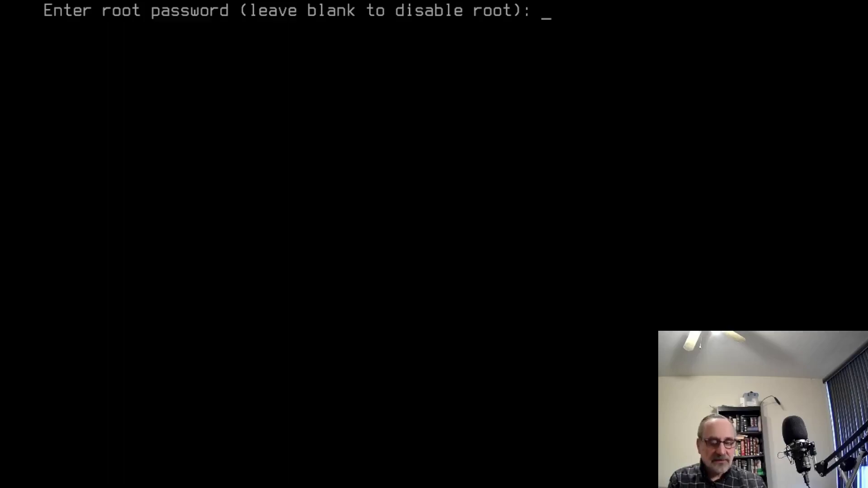
{"action": "key", "text": "Return"}
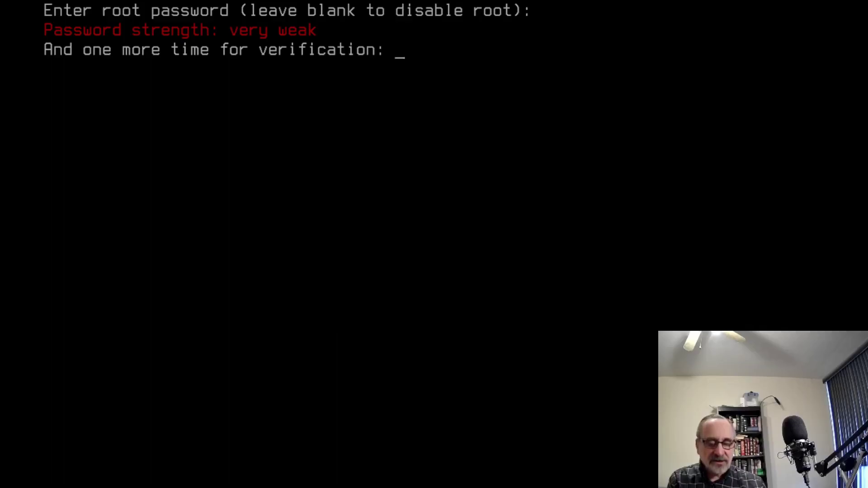
{"action": "key", "text": "Return"}
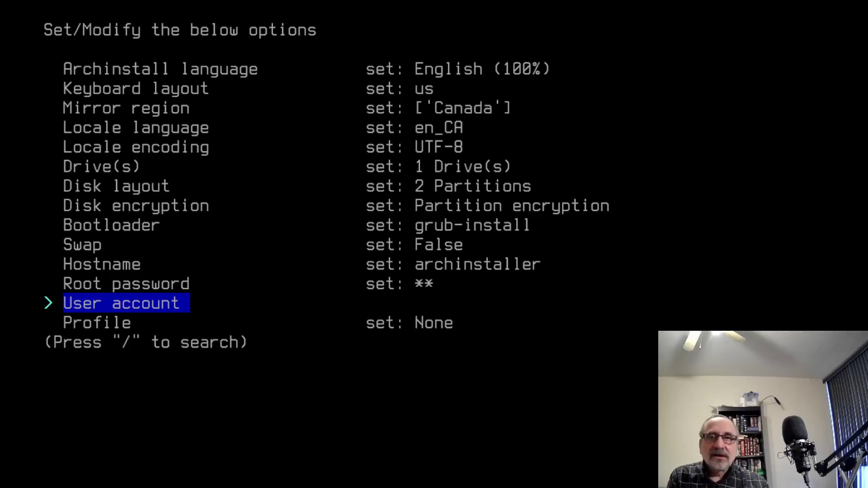
Add a new user, entering the username and the password twice
{"action": "key", "text": "Return"}
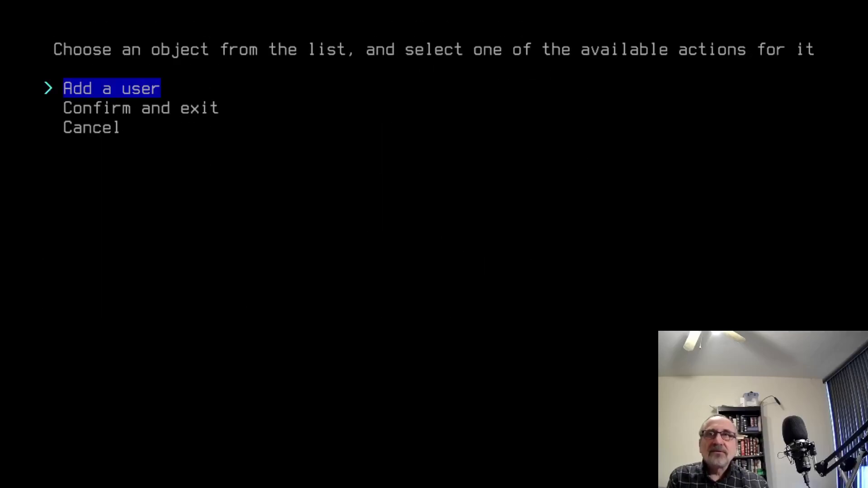
{"action": "key", "text": "Return"}
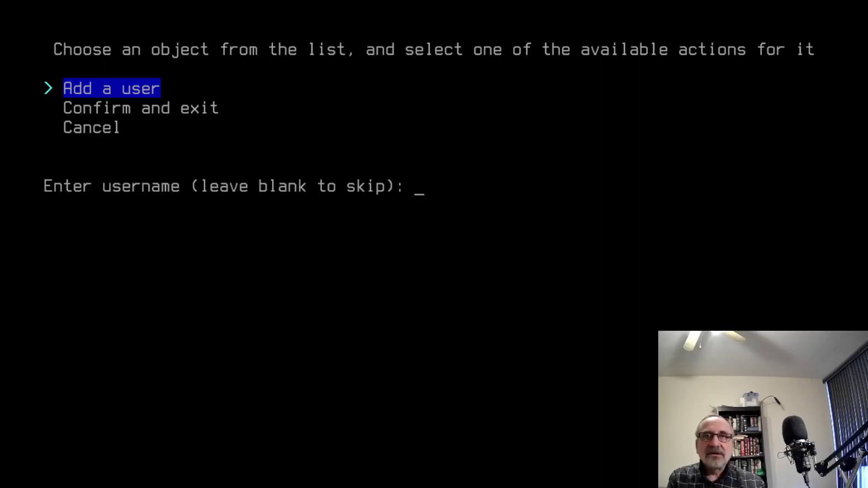
{"action": "type", "text": "mench"}
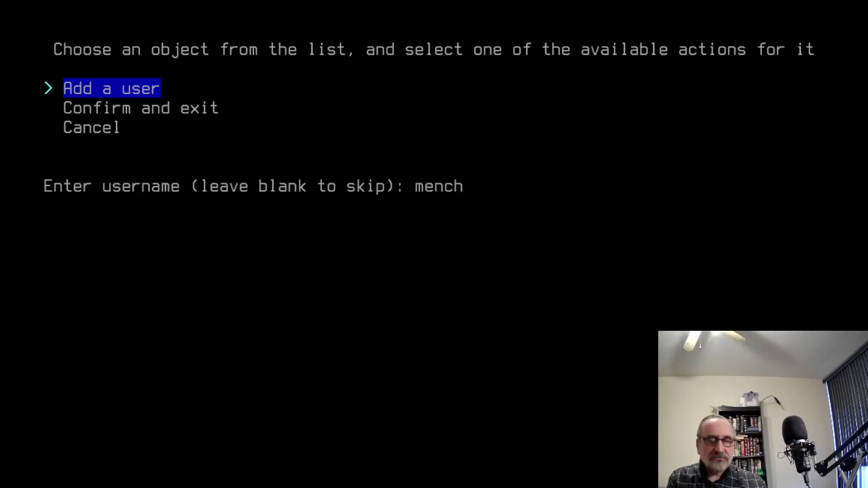
{"action": "key", "text": "Return"}
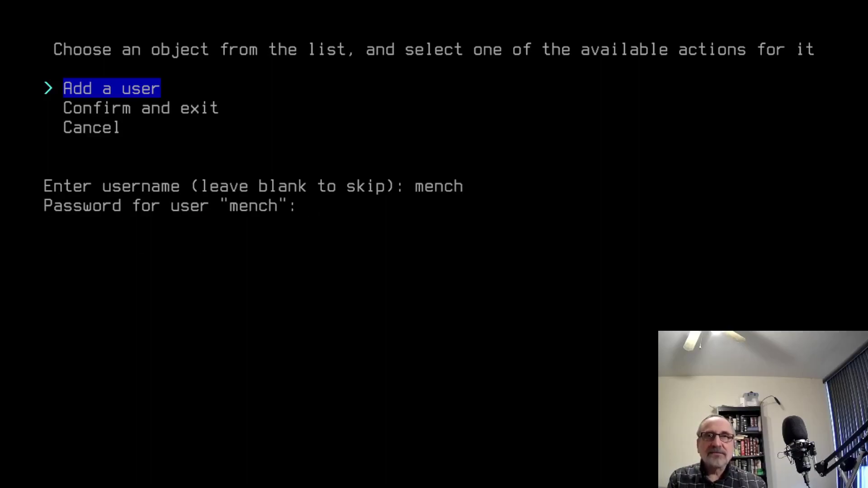
{"action": "key", "text": "Return"}
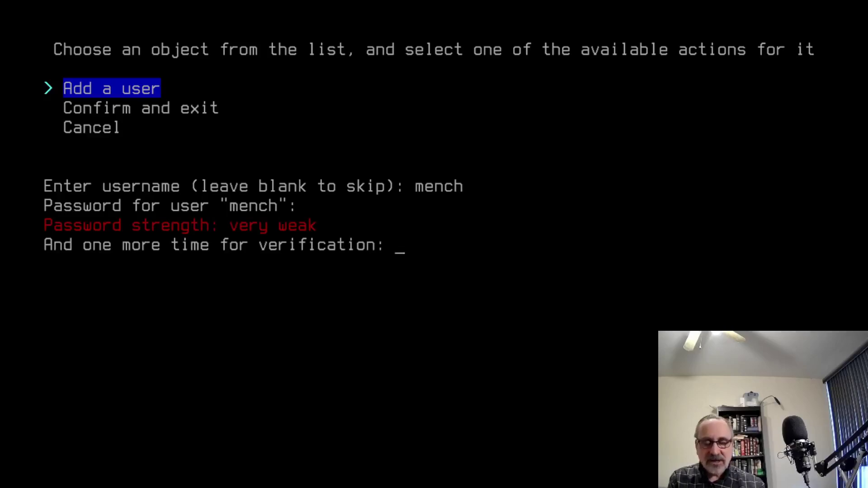
{"action": "key", "text": "Return"}
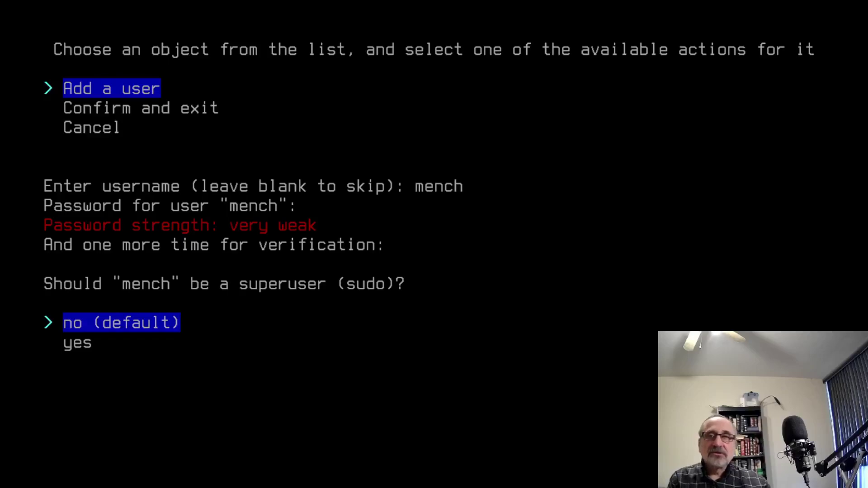
Give the new user sudo rights and save the account
{"action": "key", "text": "Down"}
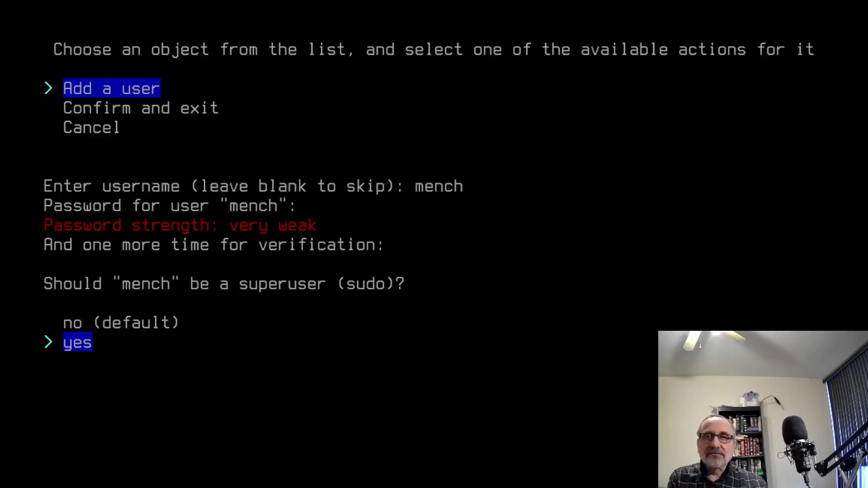
{"action": "key", "text": "Return"}
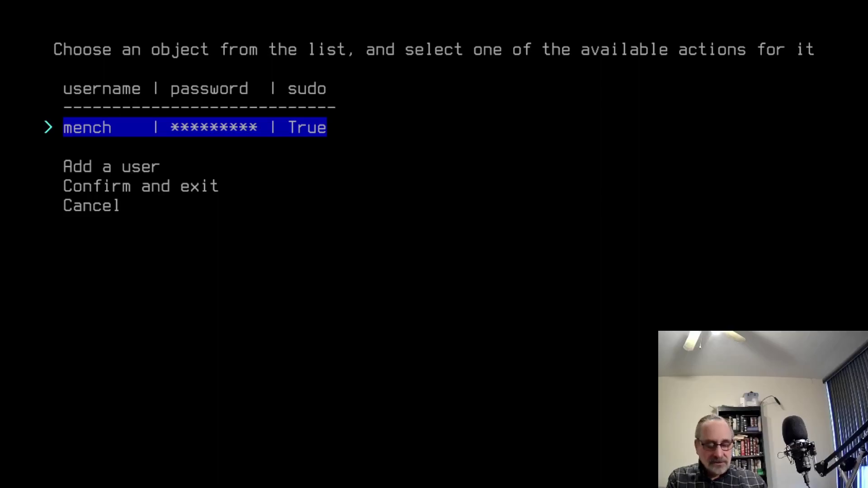
{"action": "key", "text": "Down"}
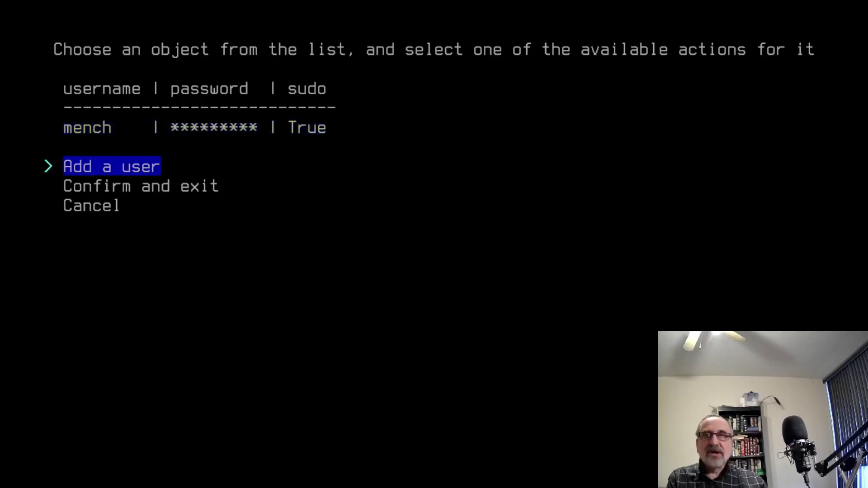
{"action": "key", "text": "Down"}
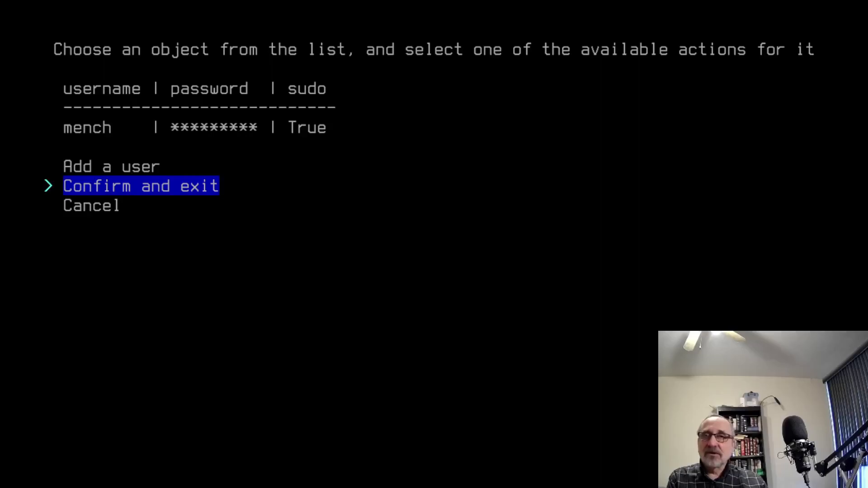
{"action": "key", "text": "Return"}
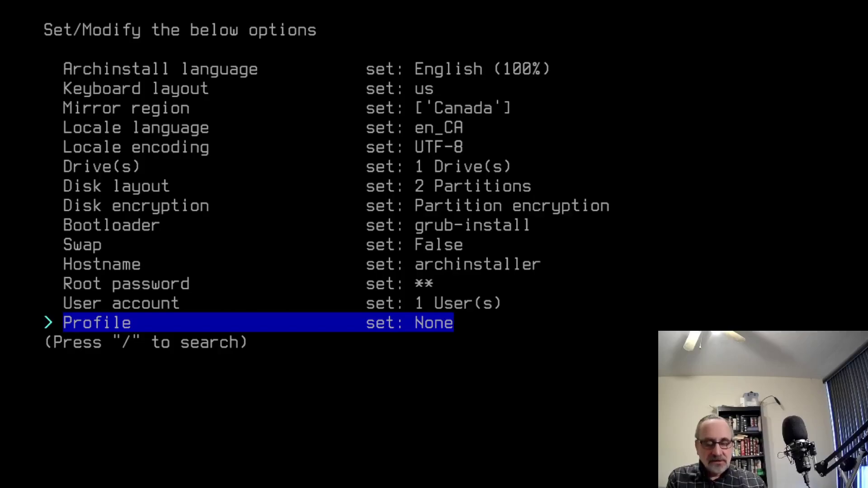
Choose the desktop profile from the installation profiles list
{"action": "key", "text": "Return"}
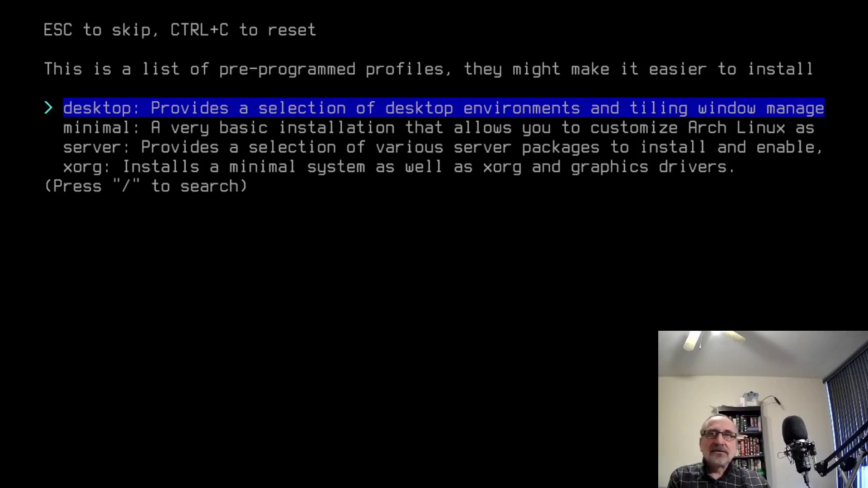
{"action": "key", "text": "Down"}
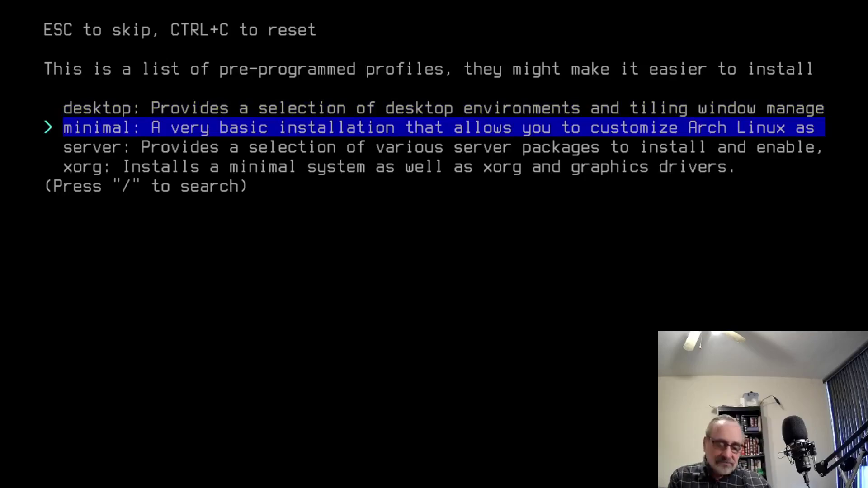
{"action": "key", "text": "Up"}
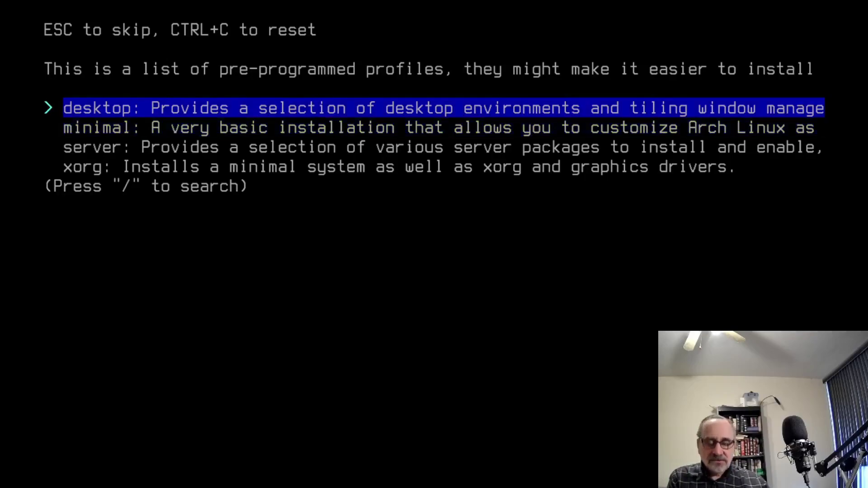
{"action": "key", "text": "Return"}
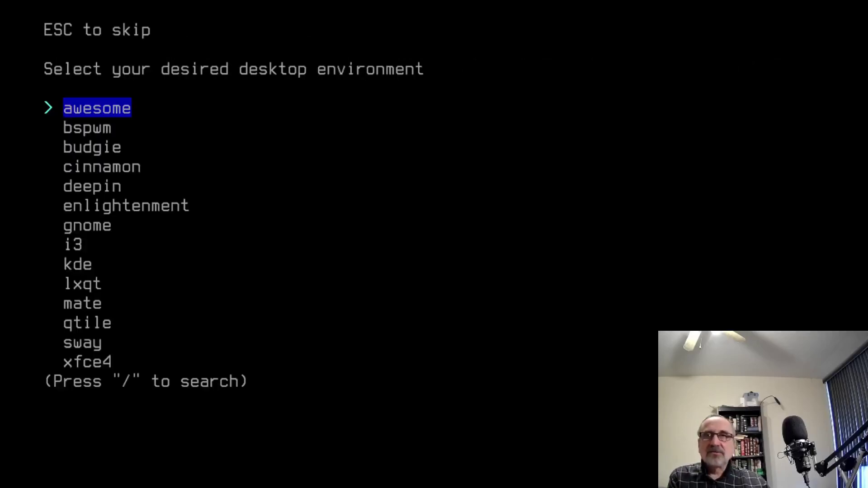
Browse the desktop environments from awesome to xfce4, ending on cinnamon
{"action": "key", "text": "Down"}
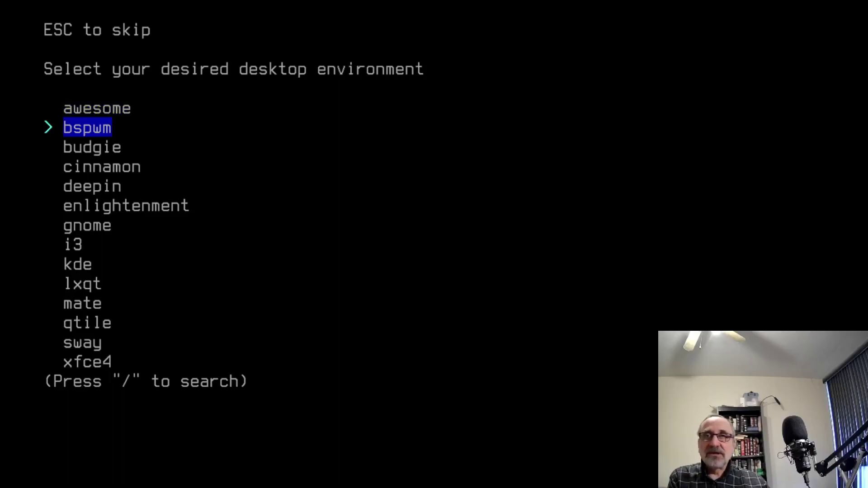
{"action": "key", "text": "Down"}
{"action": "key", "text": "Down"}
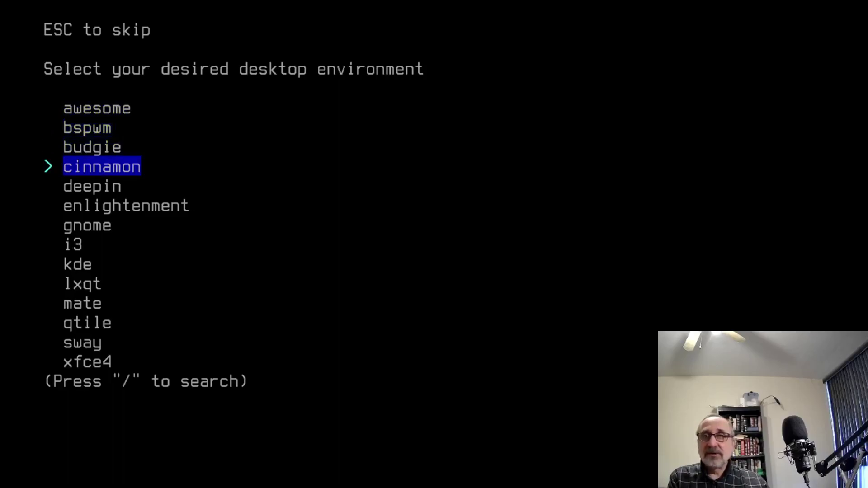
{"action": "key", "text": "Down"}
{"action": "key", "text": "Down"}
{"action": "key", "text": "Down"}
{"action": "key", "text": "Down"}
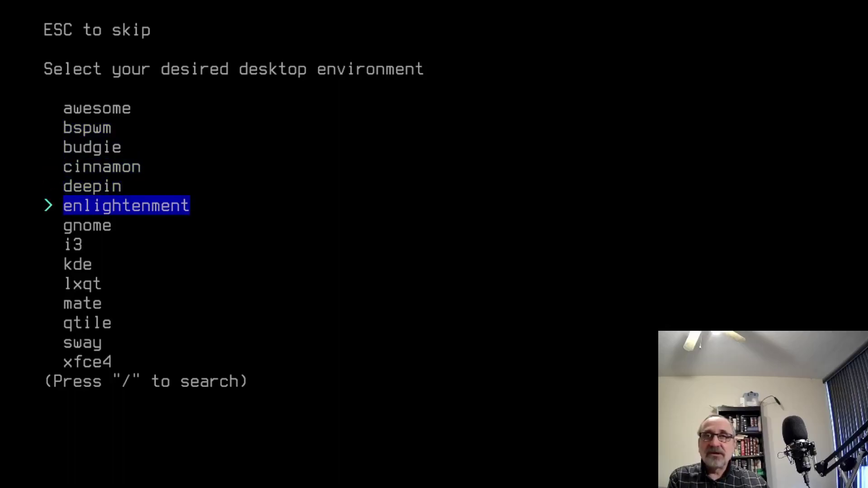
{"action": "key", "text": "Down"}
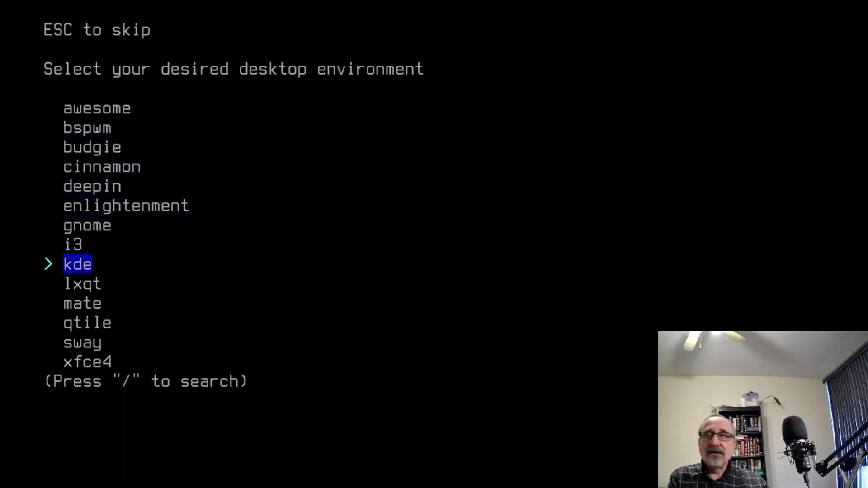
{"action": "key", "text": "Down"}
{"action": "key", "text": "Down"}
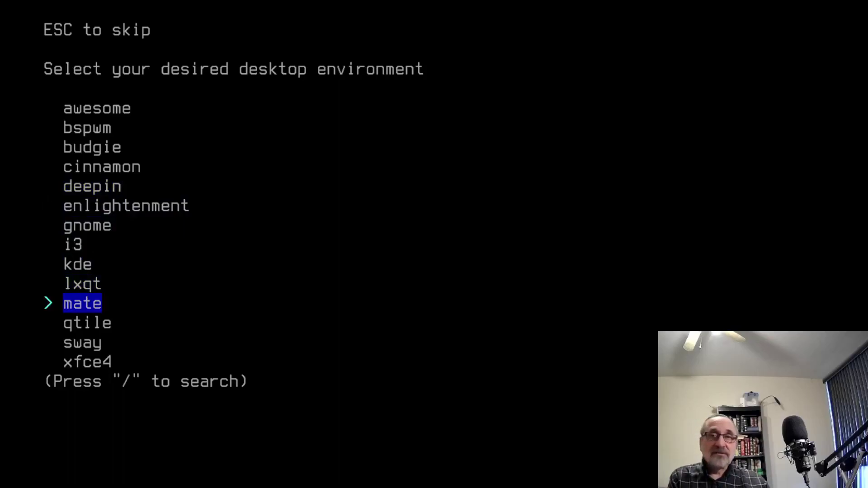
{"action": "key", "text": "Down"}
{"action": "key", "text": "Down"}
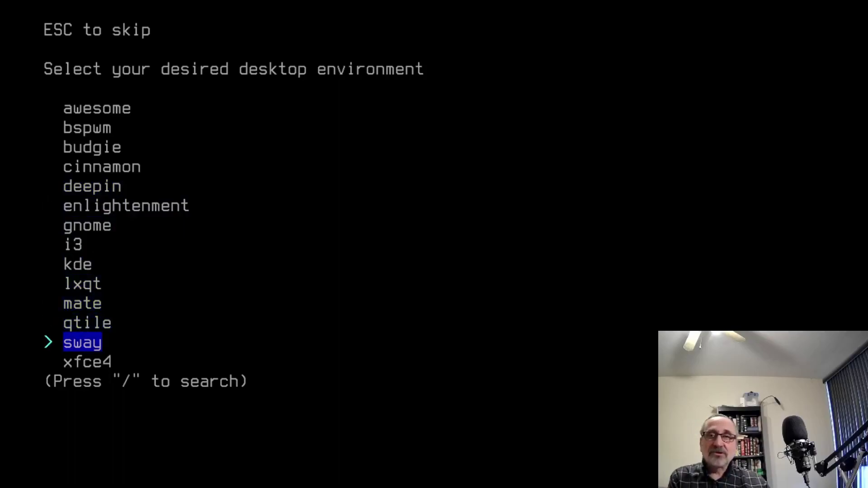
{"action": "key", "text": "Down"}
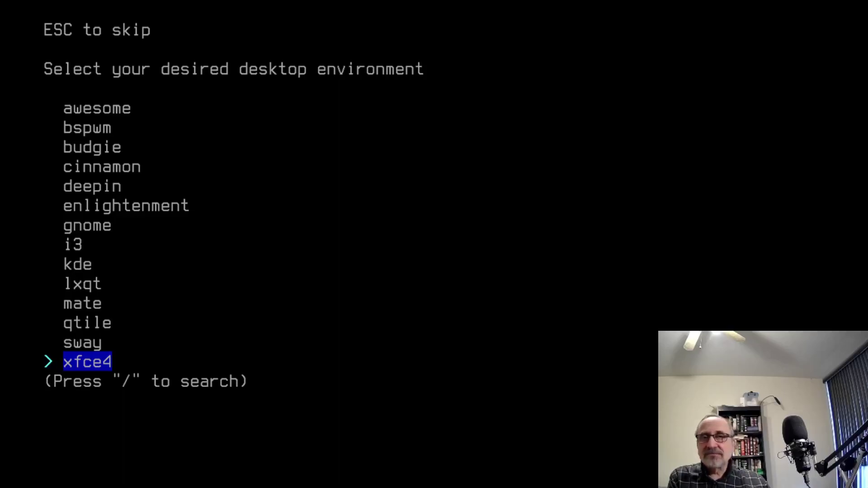
{"action": "key", "text": "Up"}
{"action": "key", "text": "Up"}
{"action": "key", "text": "Up"}
{"action": "key", "text": "Up"}
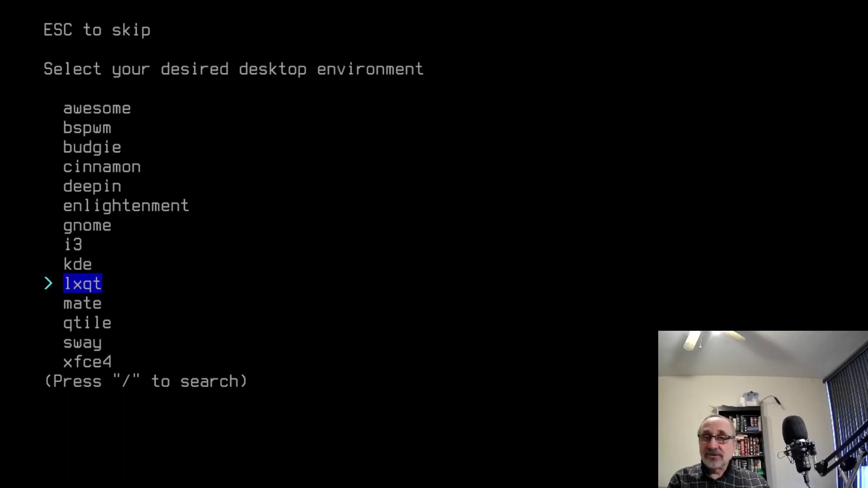
{"action": "key", "text": "Up"}
{"action": "key", "text": "Up"}
{"action": "key", "text": "Up"}
{"action": "key", "text": "Up"}
{"action": "key", "text": "Up"}
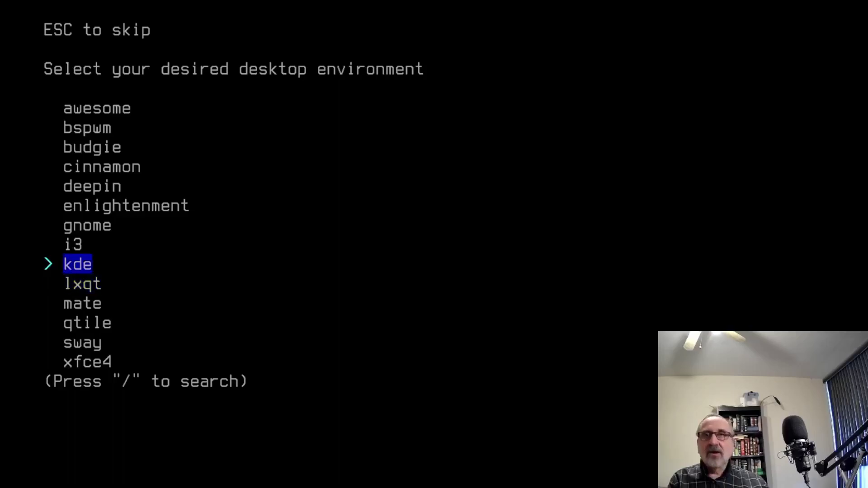
{"action": "key", "text": "Down"}
{"action": "key", "text": "Down"}
{"action": "key", "text": "Down"}
{"action": "key", "text": "Down"}
{"action": "key", "text": "Down"}
{"action": "key", "text": "Down"}
{"action": "key", "text": "Down"}
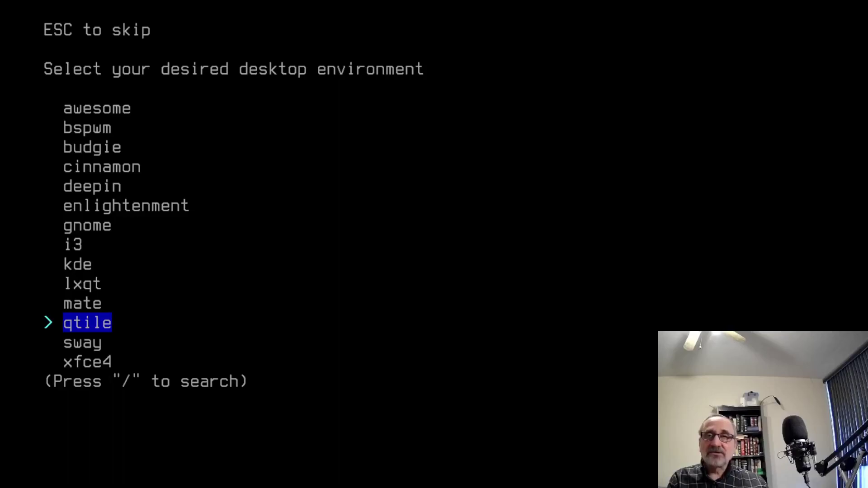
{"action": "key", "text": "Up"}
{"action": "key", "text": "Up"}
{"action": "key", "text": "Up"}
{"action": "key", "text": "Up"}
{"action": "key", "text": "Up"}
{"action": "key", "text": "Up"}
{"action": "key", "text": "Up"}
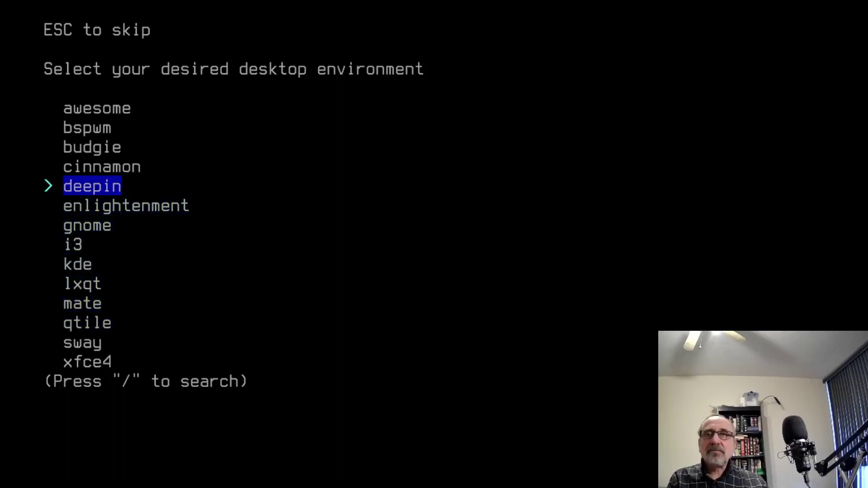
{"action": "key", "text": "Up"}
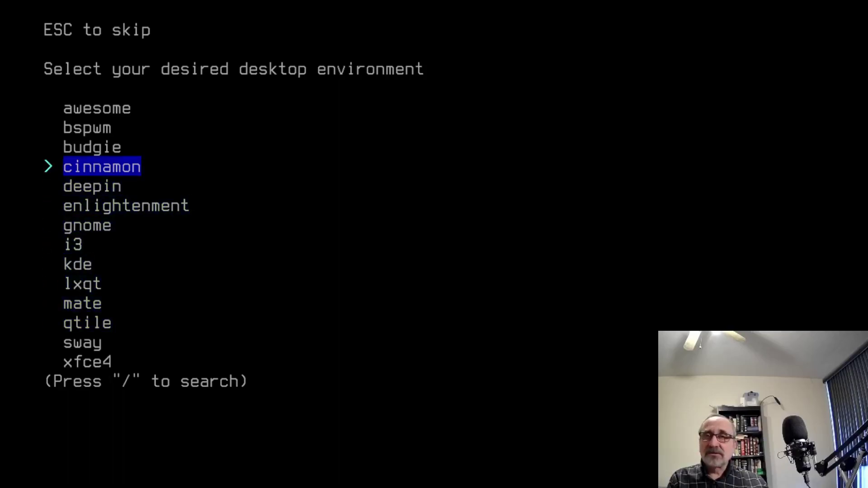
{"action": "key", "text": "Up"}
{"action": "key", "text": "Up"}
{"action": "key", "text": "Up"}
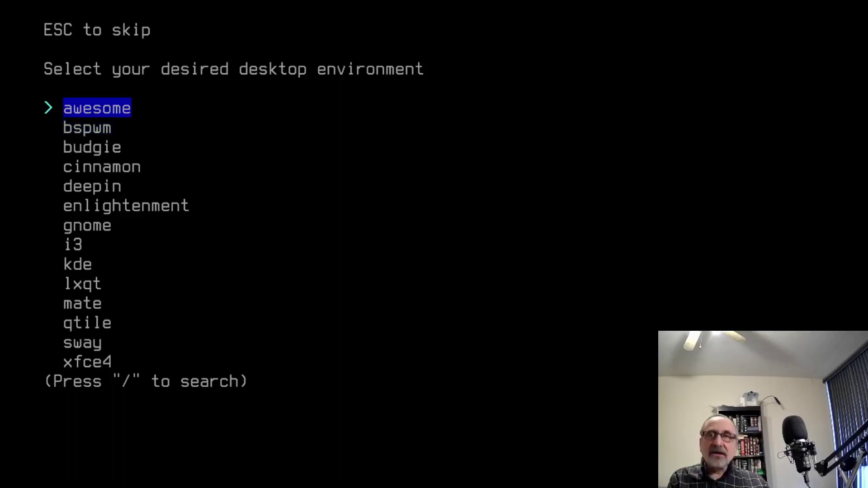
{"action": "key", "text": "Down"}
{"action": "key", "text": "Down"}
{"action": "key", "text": "Down"}
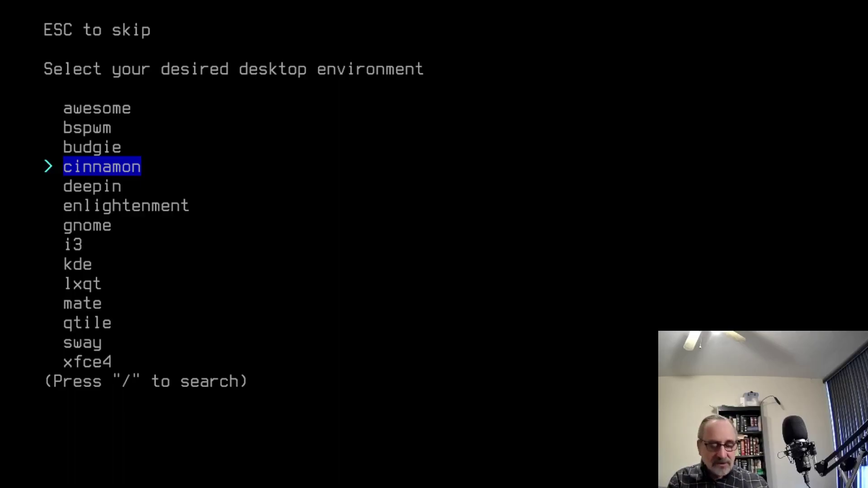
Confirm Cinnamon and keep the 'All open-source' graphics drivers default
{"action": "key", "text": "Return"}
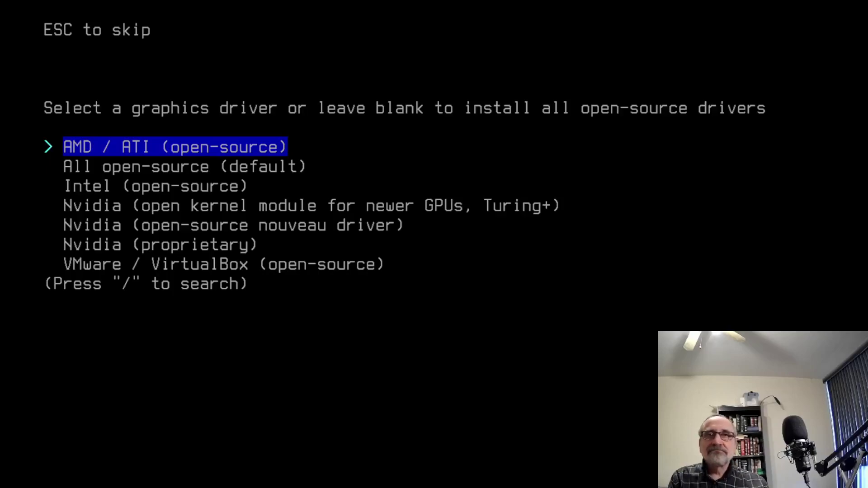
{"action": "key", "text": "Down"}
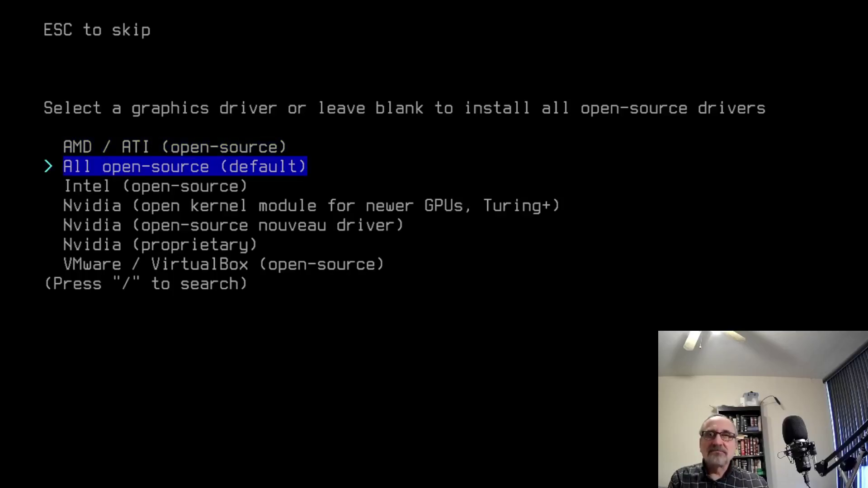
{"action": "key", "text": "Return"}
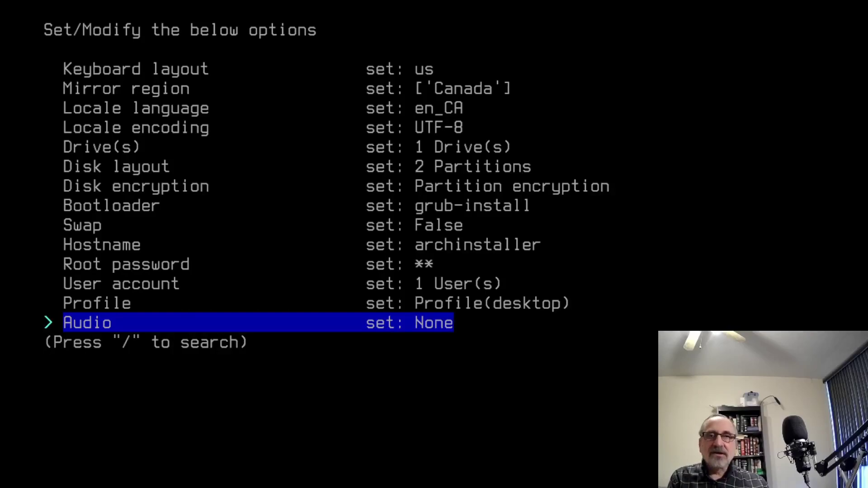
Choose pulseaudio as the audio server
{"action": "key", "text": "Return"}
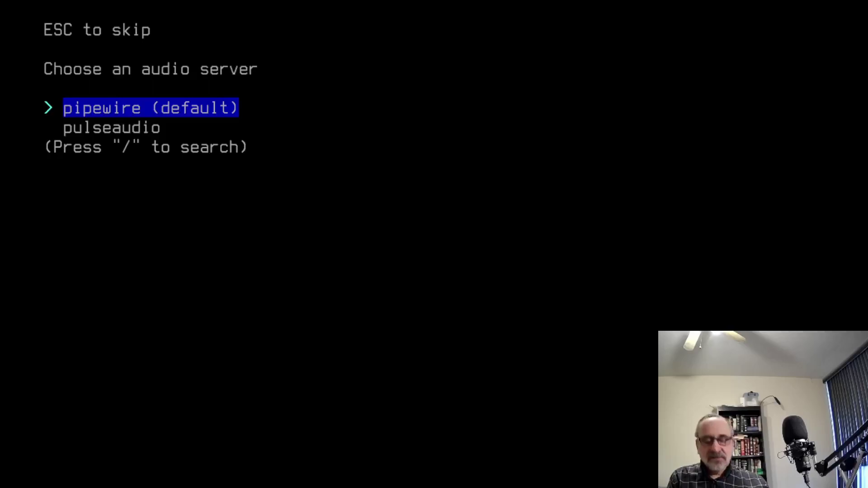
{"action": "key", "text": "Down"}
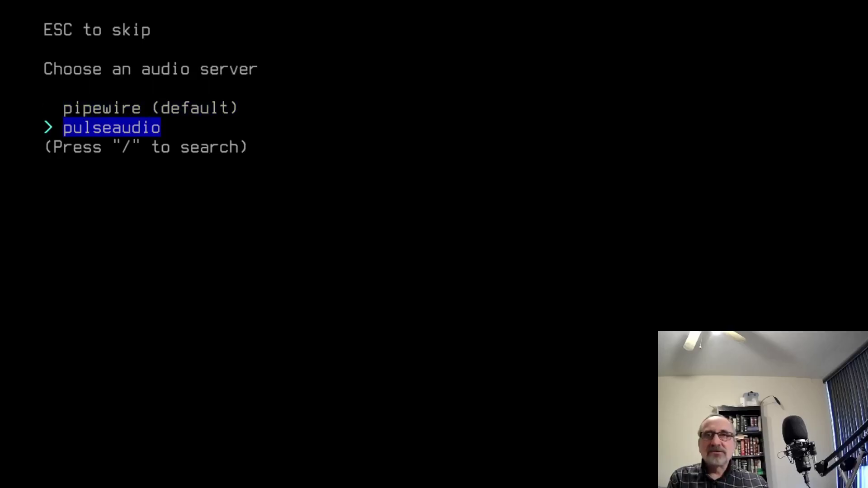
{"action": "key", "text": "Return"}
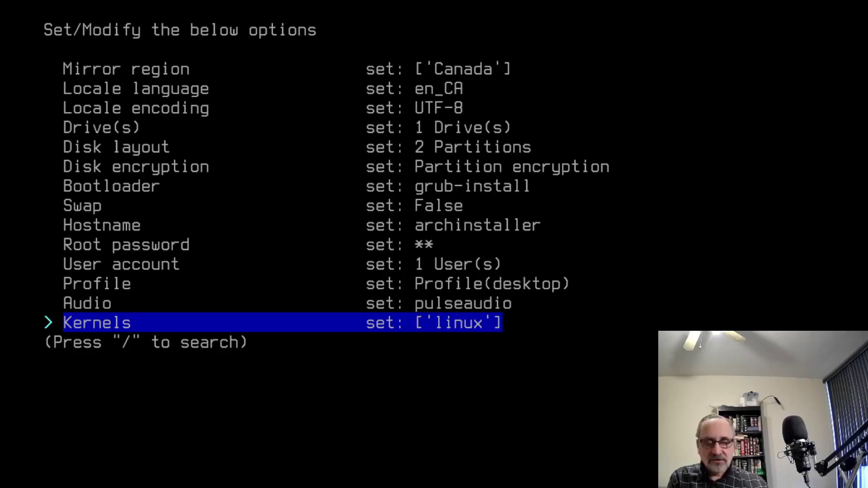
Replace the default linux kernel with linux-lts as the only selected kernel
{"action": "key", "text": "Return"}
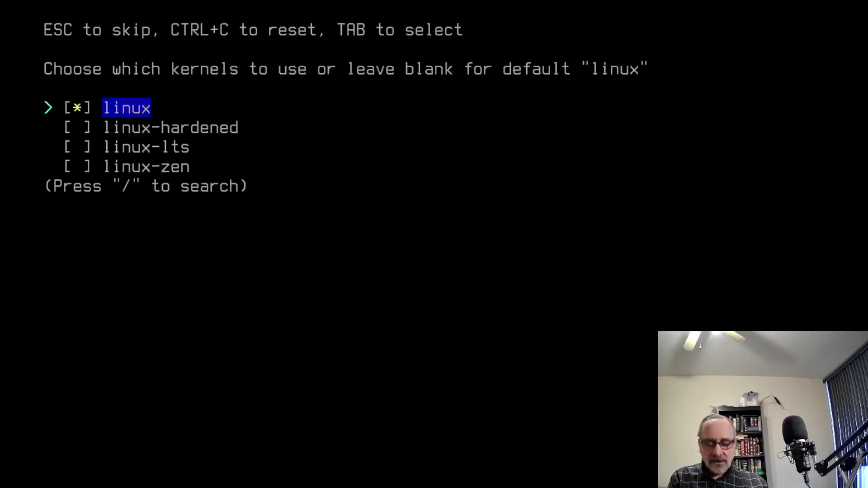
{"action": "key", "text": "Tab"}
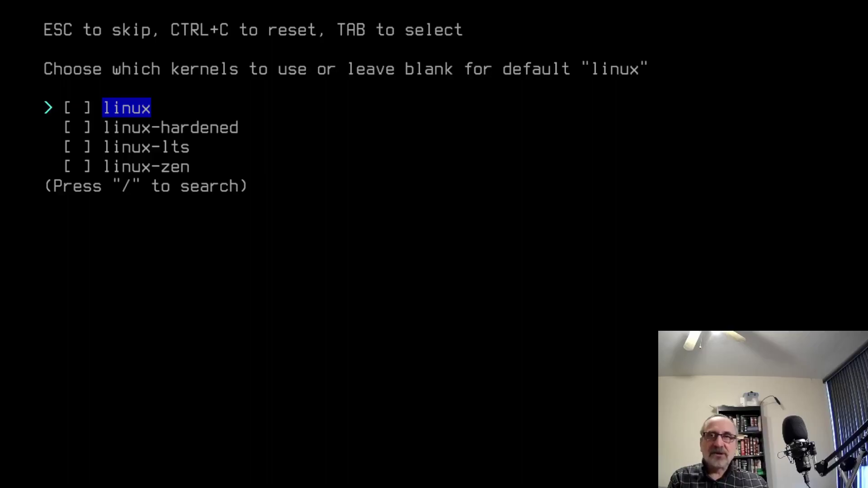
{"action": "key", "text": "Down"}
{"action": "key", "text": "Down"}
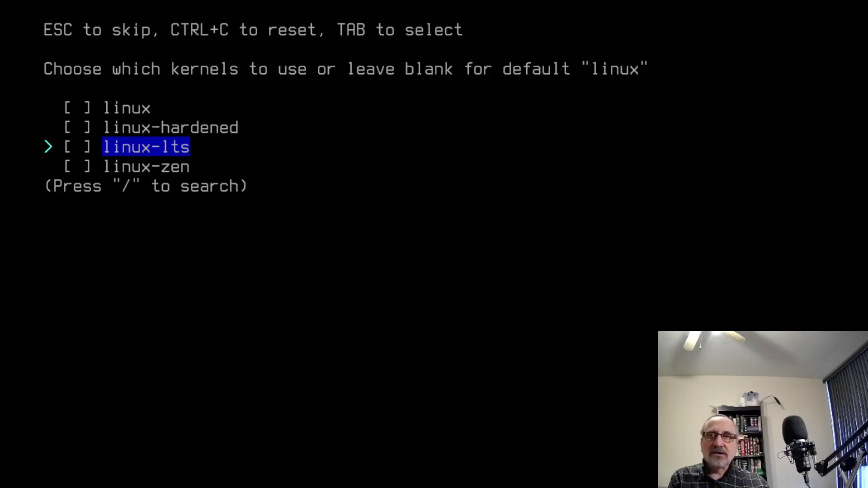
{"action": "key", "text": "Tab"}
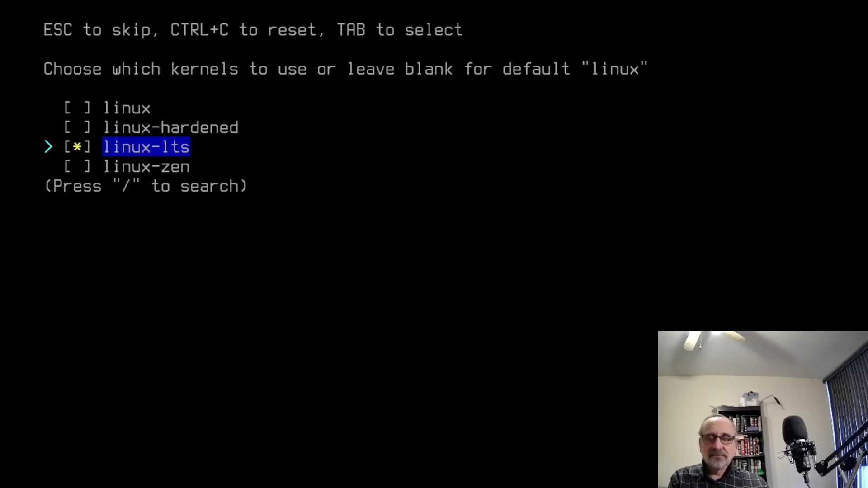
{"action": "key", "text": "Return"}
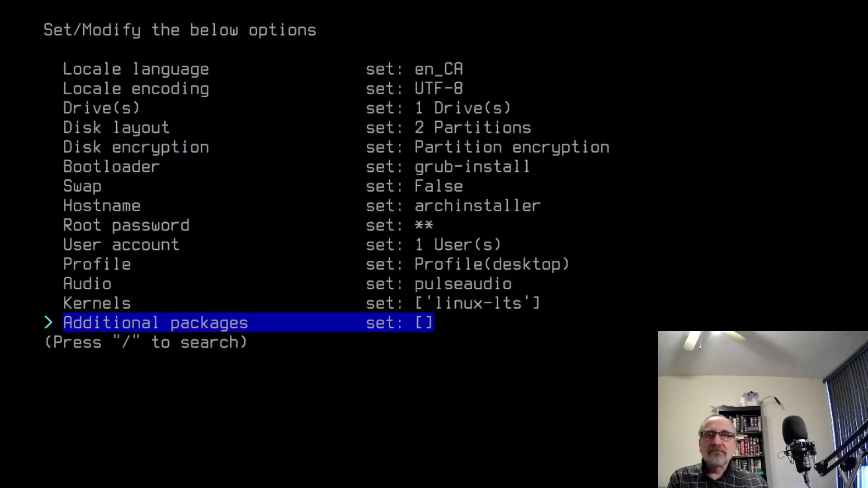
{"action": "key", "text": "Up"}
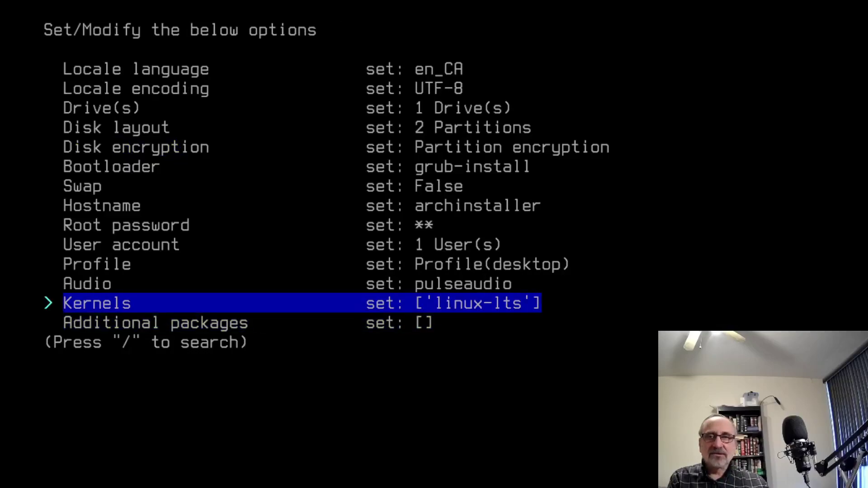
Enter 'git vim firefox' at the Additional packages prompt
{"action": "key", "text": "Down"}
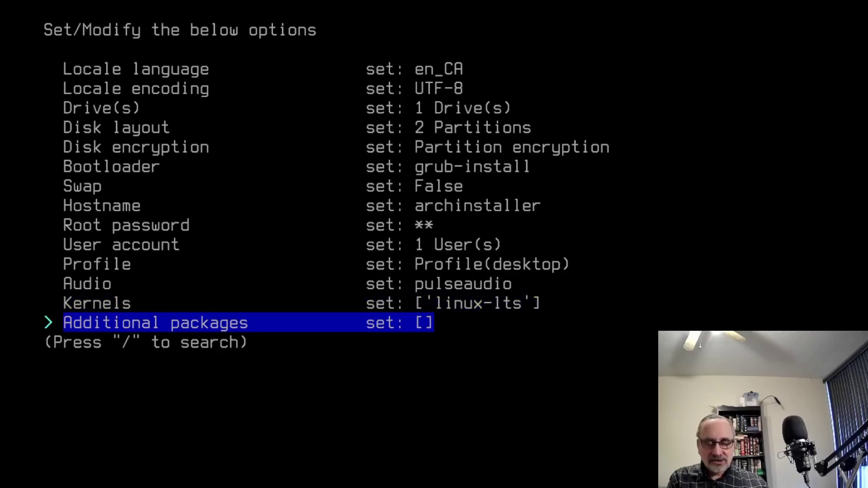
{"action": "key", "text": "Return"}
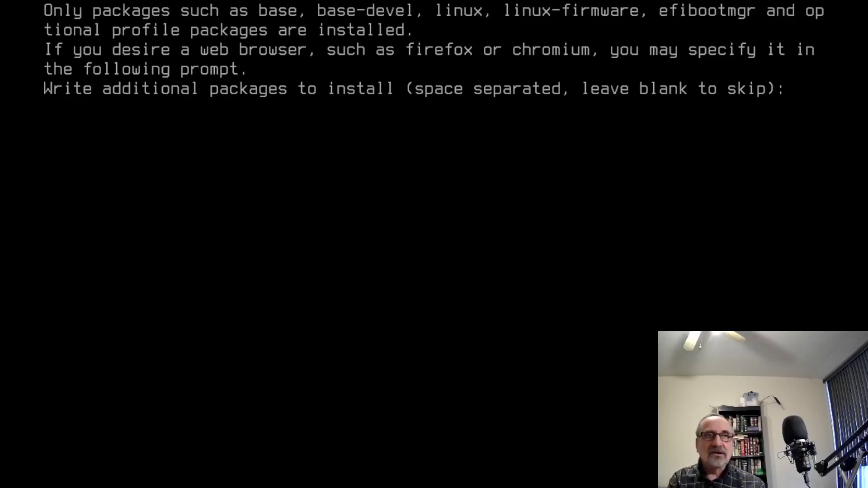
{"action": "type", "text": "git "}
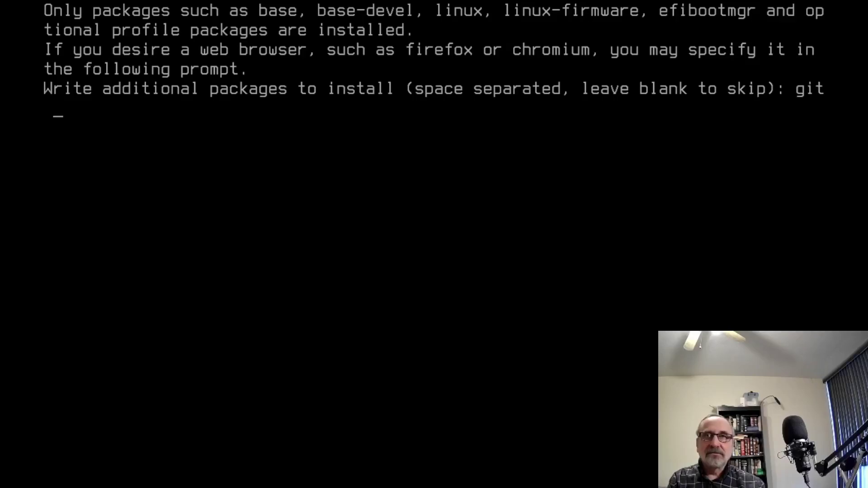
{"action": "type", "text": "vim"}
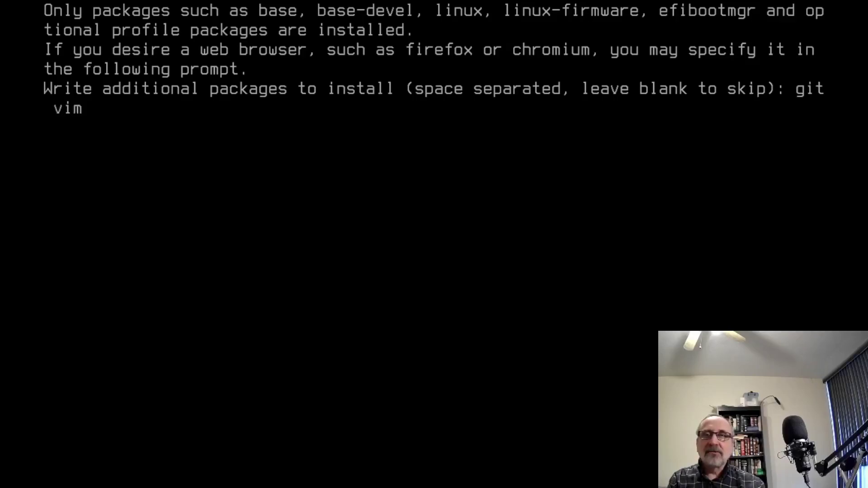
{"action": "type", "text": " firefo"}
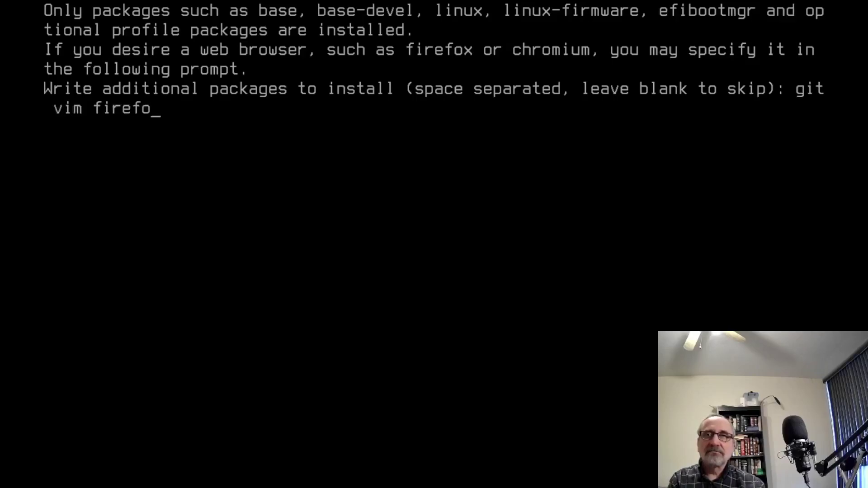
{"action": "type", "text": "x"}
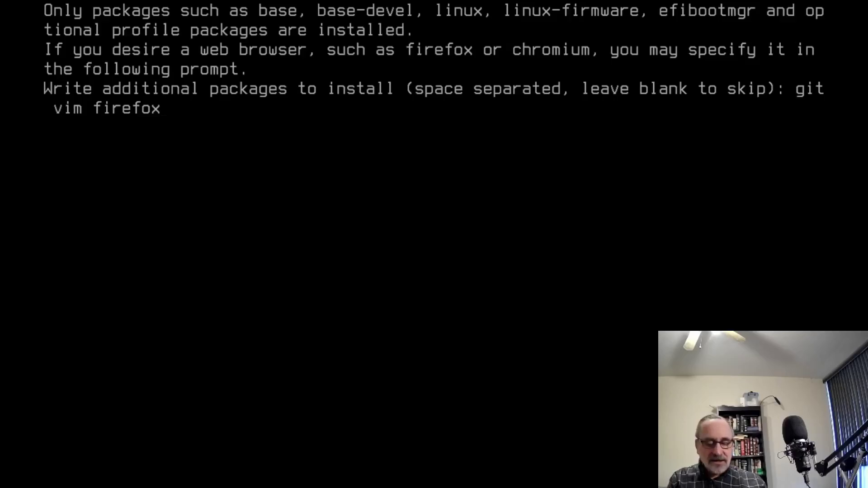
{"action": "key", "text": "Return"}
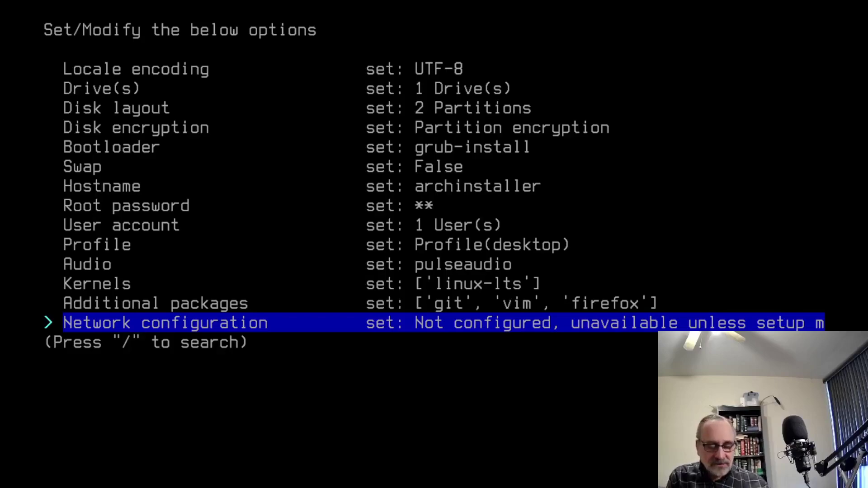
Set Network configuration to 'Use NetworkManager'
{"action": "key", "text": "Up"}
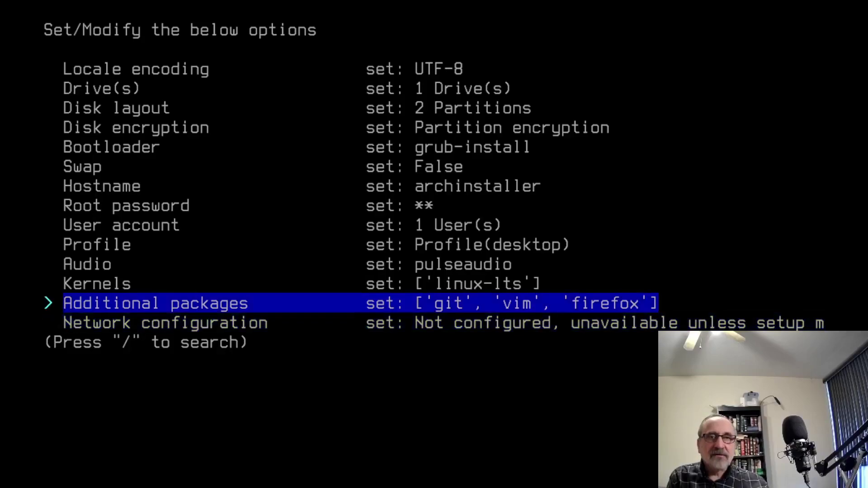
{"action": "key", "text": "Down"}
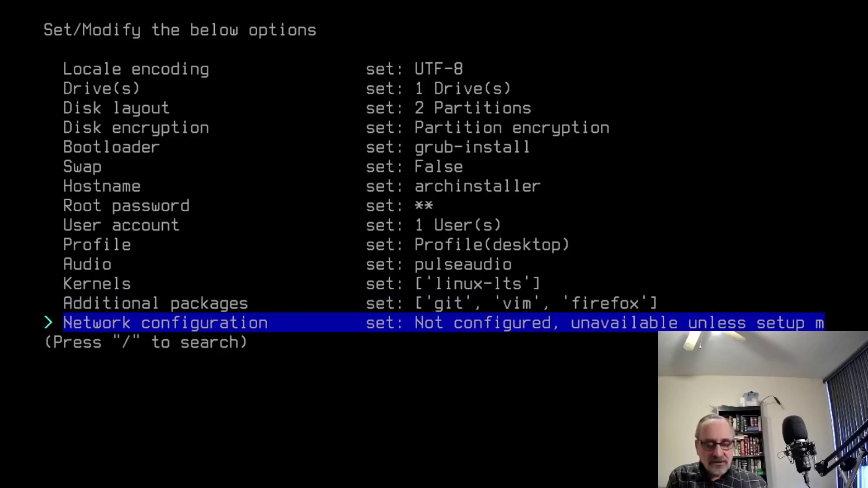
{"action": "key", "text": "Return"}
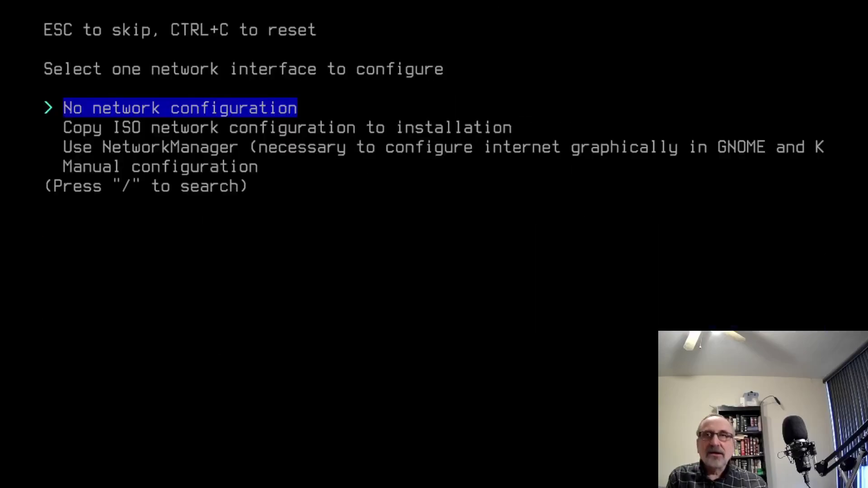
{"action": "key", "text": "Down"}
{"action": "key", "text": "Down"}
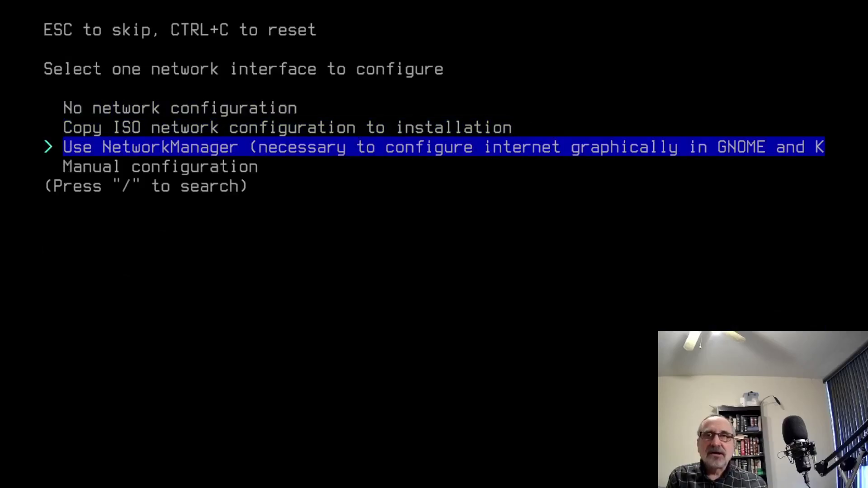
{"action": "key", "text": "Return"}
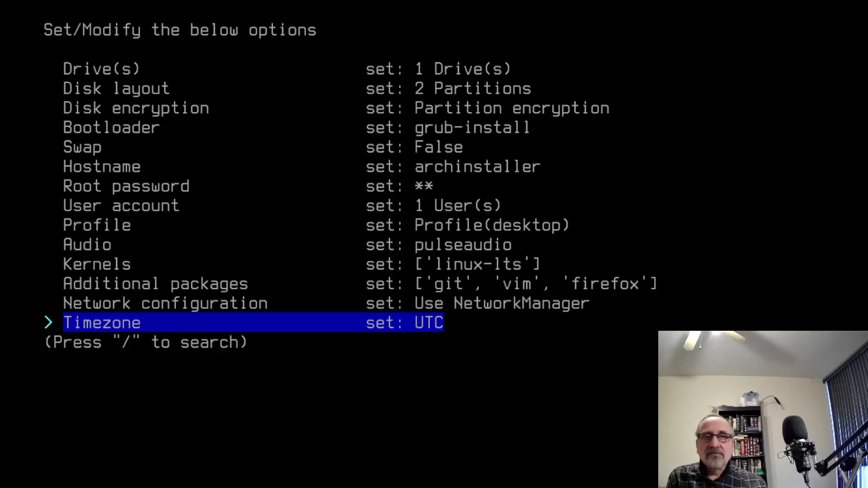
Search the timezone list for 'can' and pick Canada/Eastern
{"action": "key", "text": "Return"}
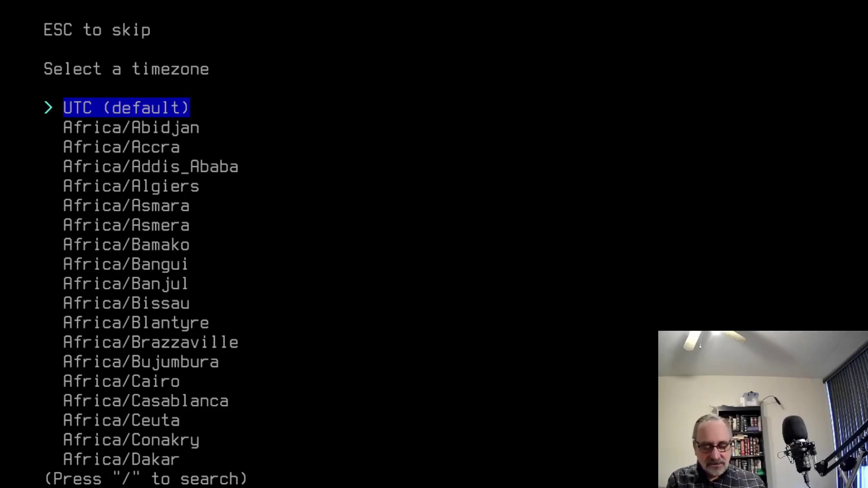
{"action": "key", "text": "slash"}
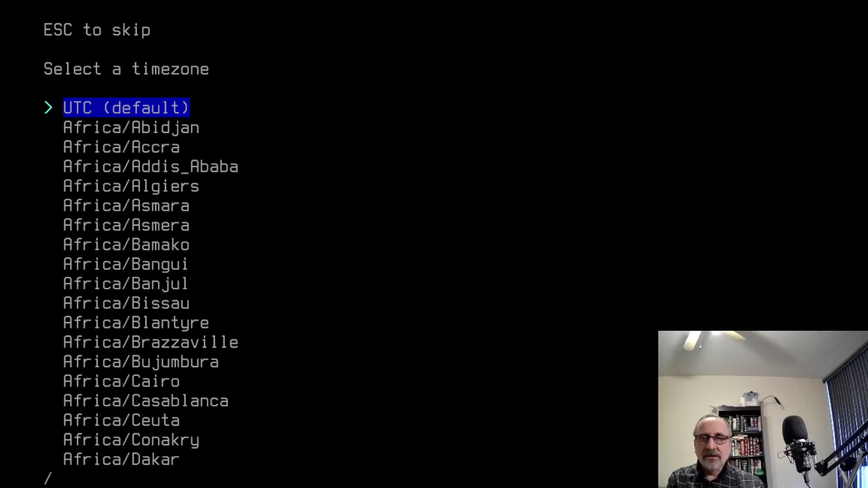
{"action": "type", "text": "ca"}
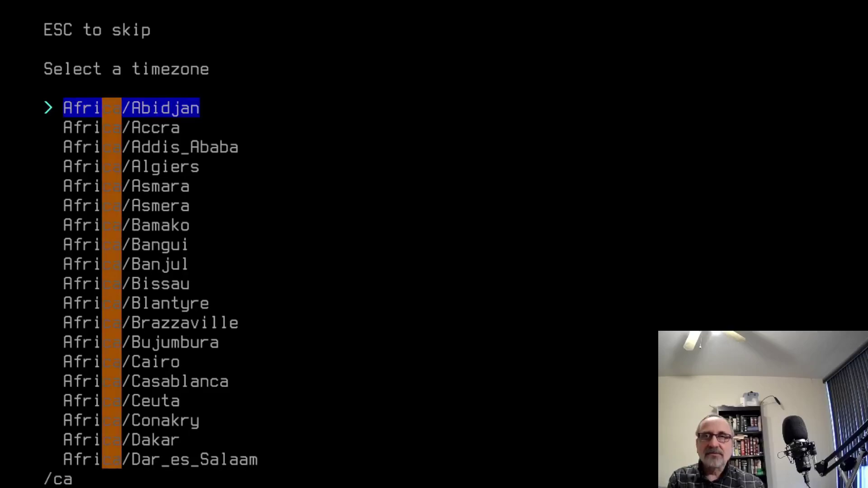
{"action": "type", "text": "n"}
{"action": "key", "text": "Down"}
{"action": "key", "text": "Down"}
{"action": "key", "text": "Down"}
{"action": "key", "text": "Down"}
{"action": "key", "text": "Down"}
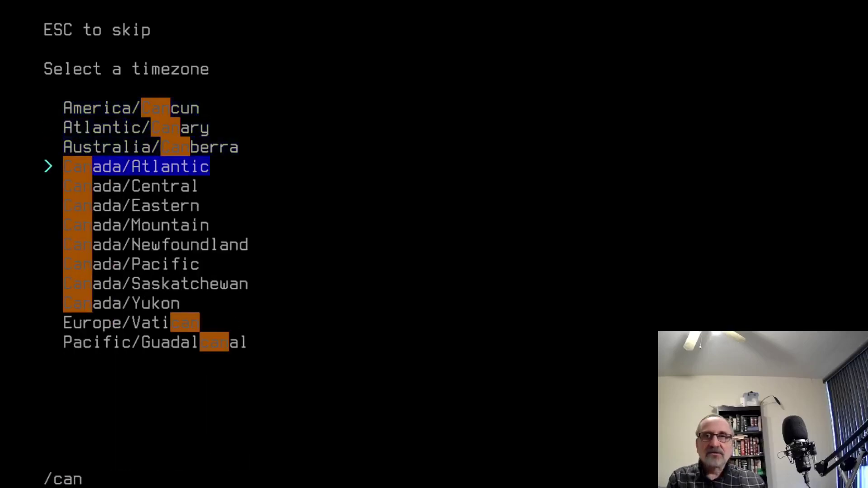
{"action": "key", "text": "Return"}
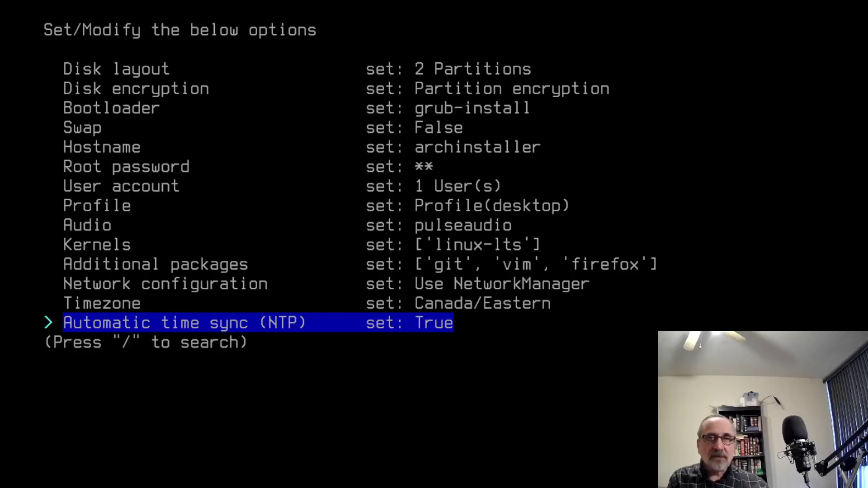
Choose Install from the main menu to display the configuration and disk layout JSON
{"action": "key", "text": "Down"}
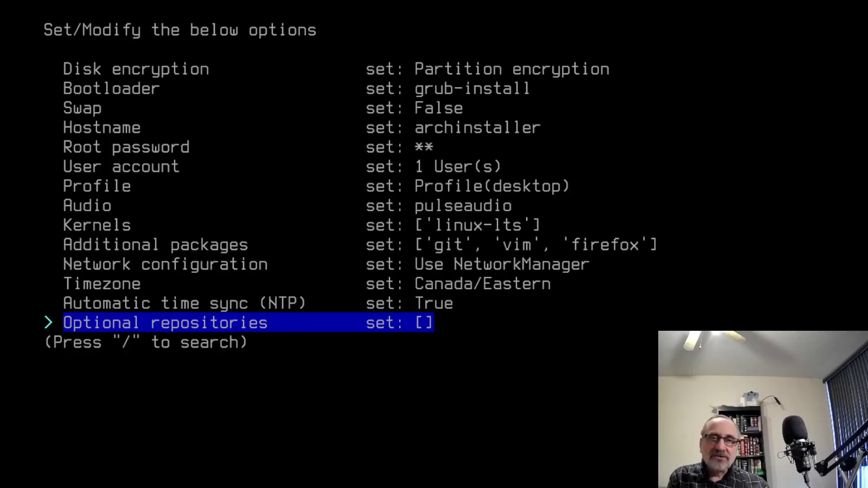
{"action": "key", "text": "Down"}
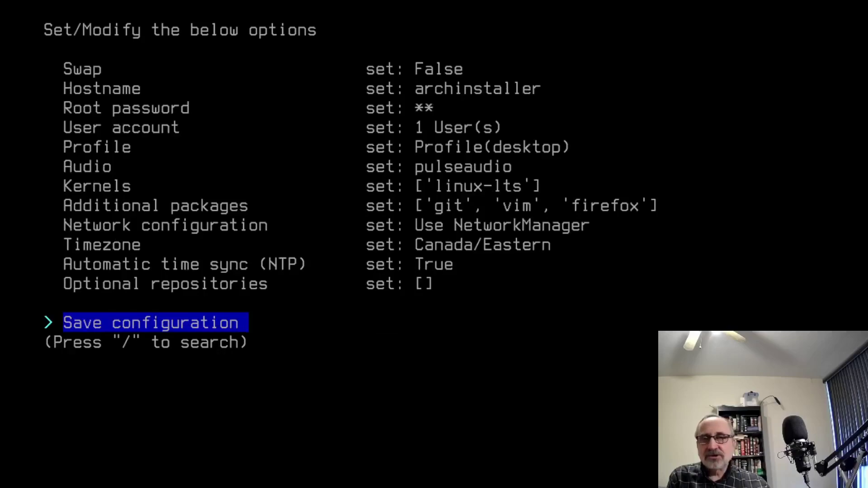
{"action": "key", "text": "Down"}
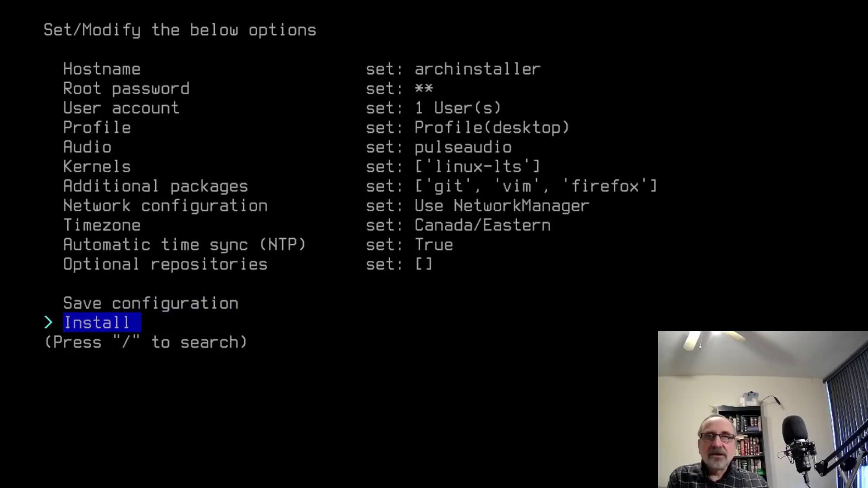
{"action": "key", "text": "Return"}
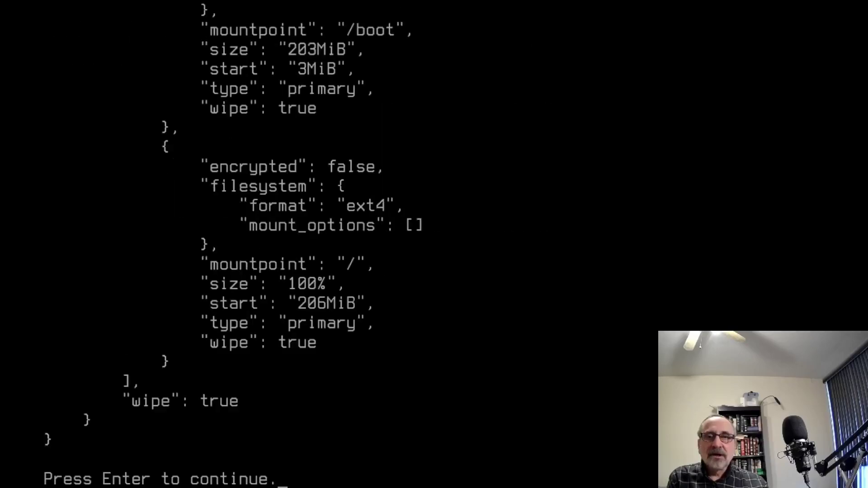
Accept the 203MiB /boot and ext4 root layout and let installation finish
{"action": "key", "text": "Return"}
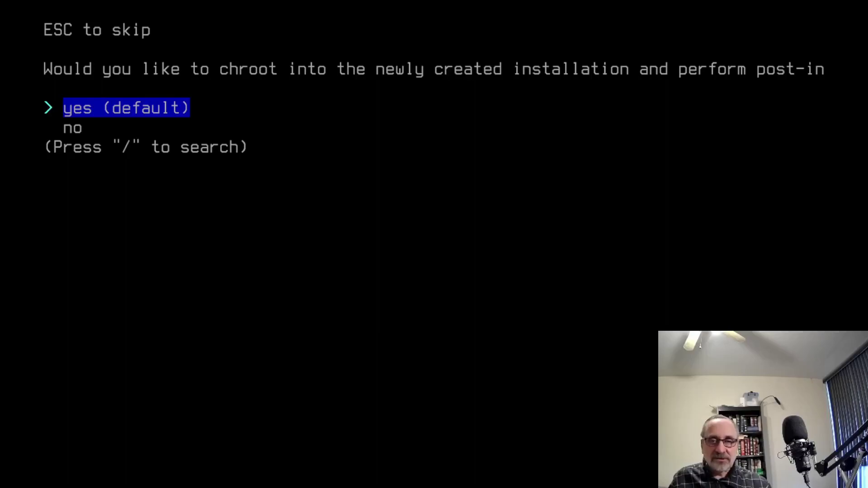
Decline the chroot prompt, then run reboot to restart into the GRUB menu
{"action": "key", "text": "Down"}
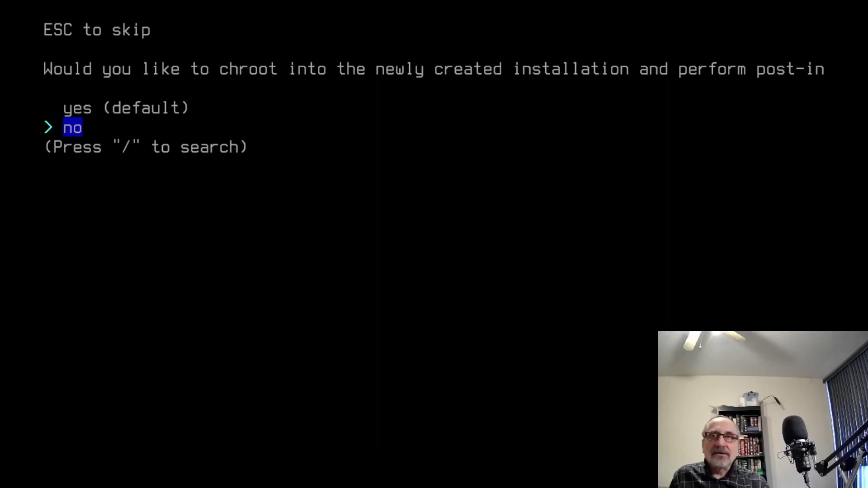
{"action": "key", "text": "Return"}
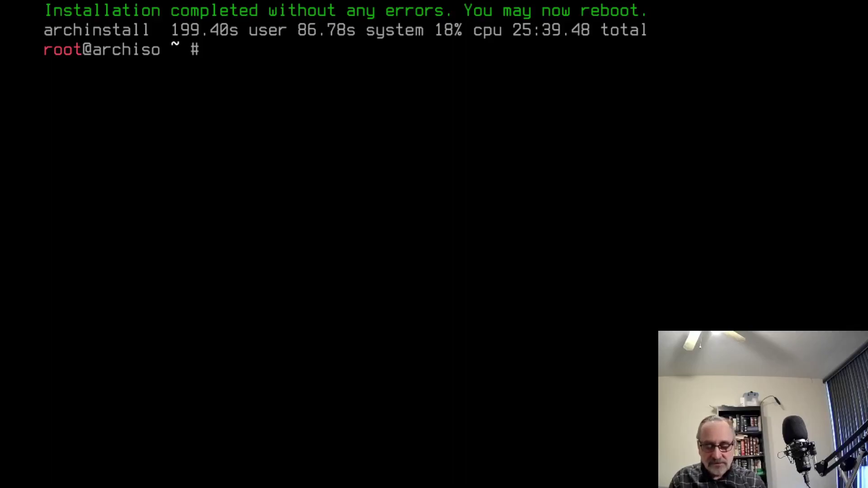
{"action": "type", "text": "reboot"}
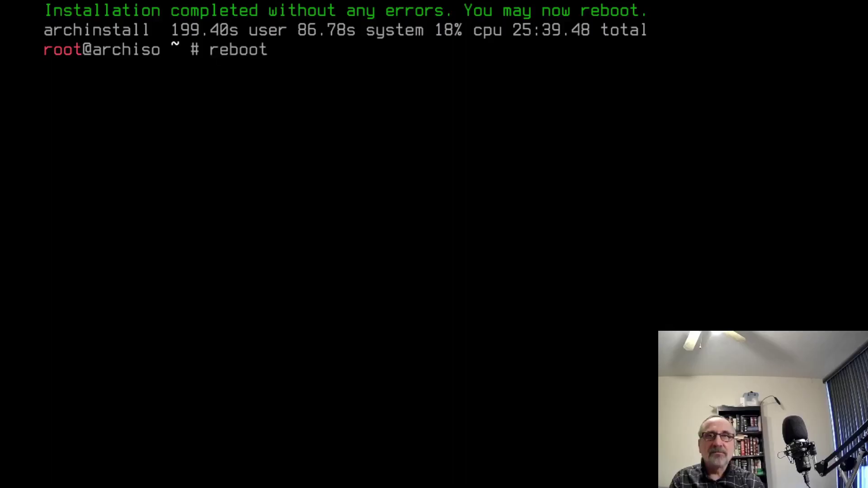
{"action": "key", "text": "Return"}
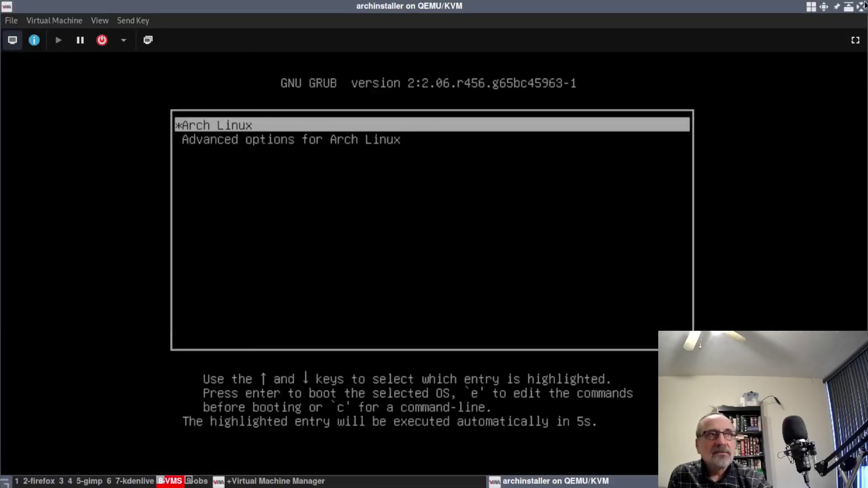
Switch the VM view to fullscreen and let GRUB boot Arch Linux
{"action": "left_click", "coordinate": [855, 40]}
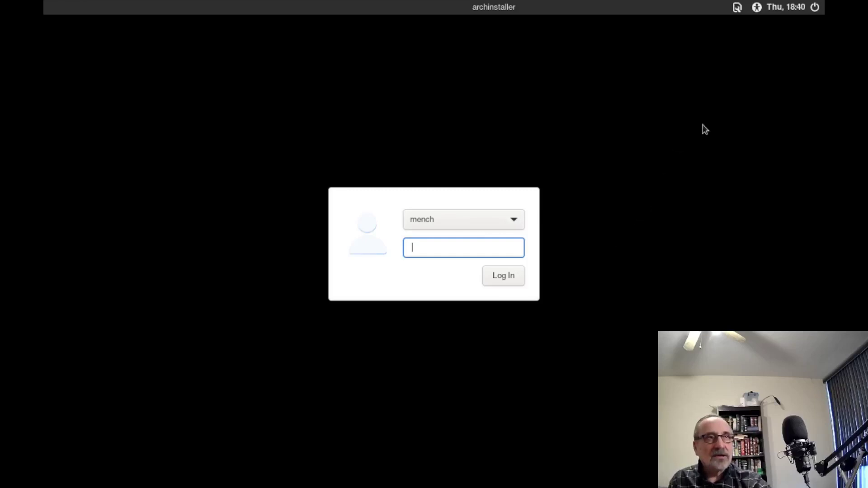
Confirm Cinnamon in the session menu and log in with the user's password
{"action": "left_click", "coordinate": [737, 5]}
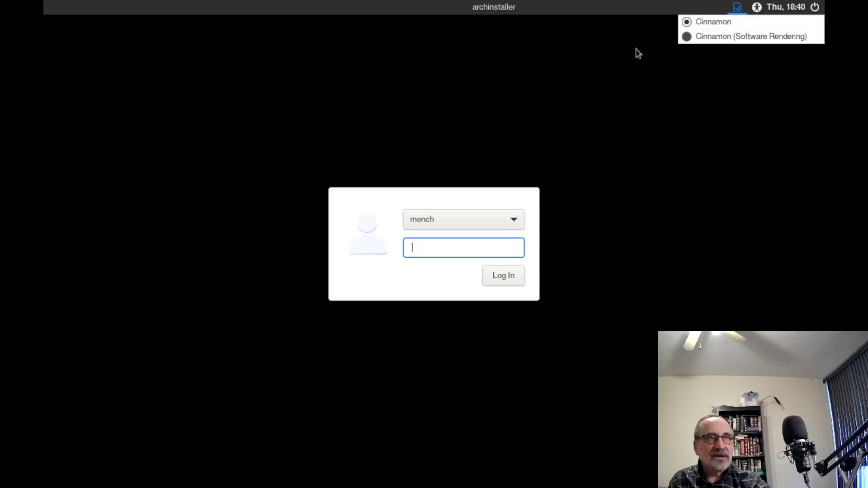
{"action": "left_click", "coordinate": [595, 68]}
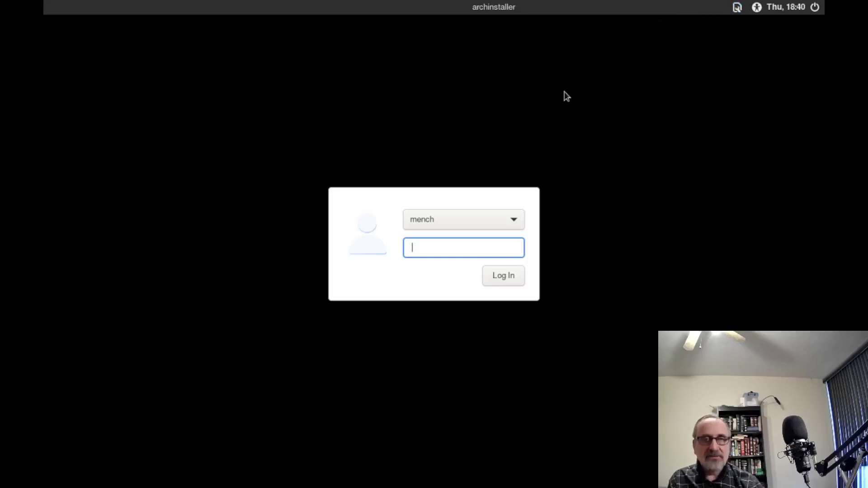
{"action": "type", "text": "••"}
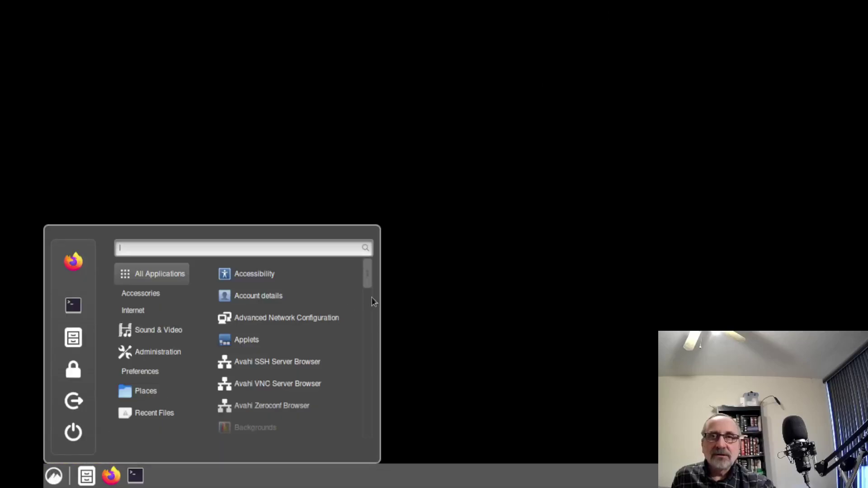
Change the Cinnamon display resolution to 1360 × 768 (16:9), keep it, and close Display
{"action": "type", "text": "displ"}
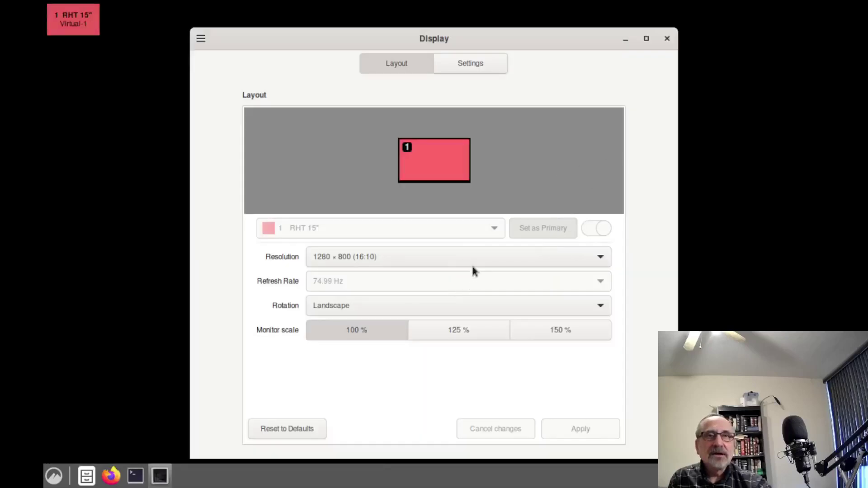
{"action": "left_click", "coordinate": [468, 257]}
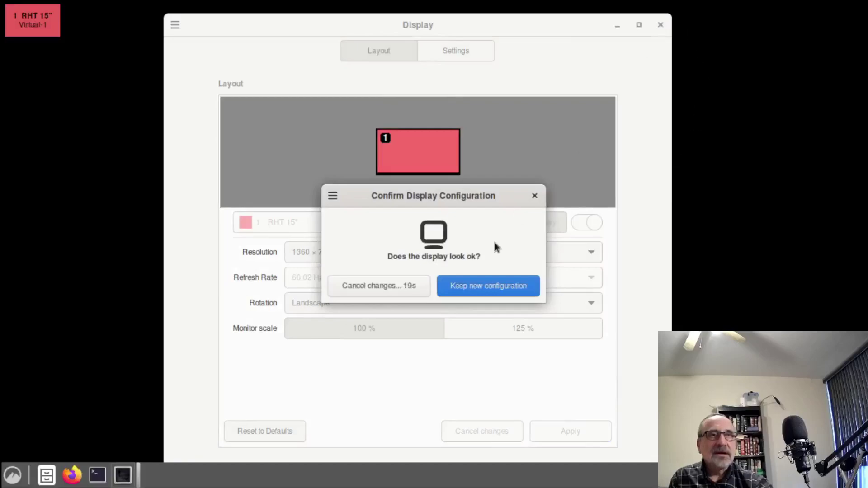
{"action": "left_click", "coordinate": [487, 288]}
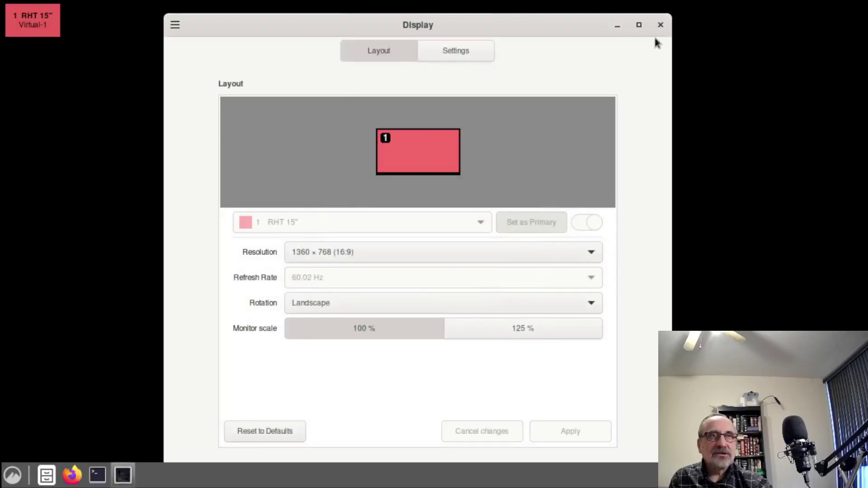
{"action": "left_click", "coordinate": [660, 25]}
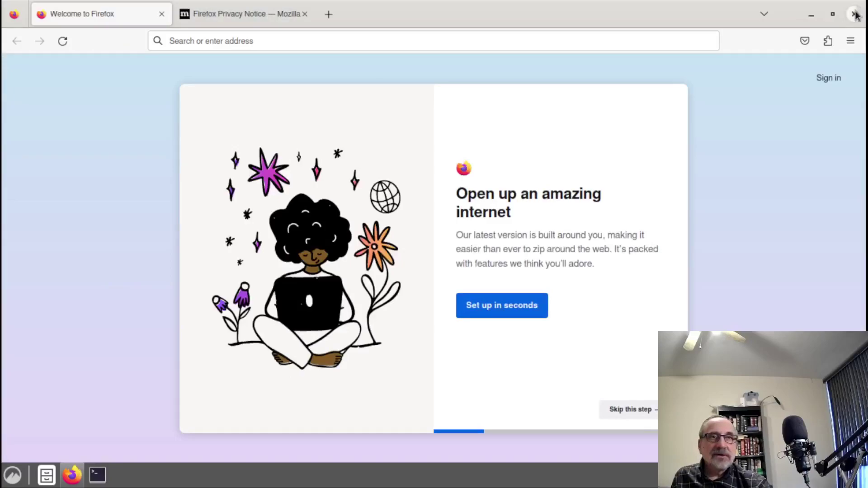
{"action": "left_click", "coordinate": [855, 15]}
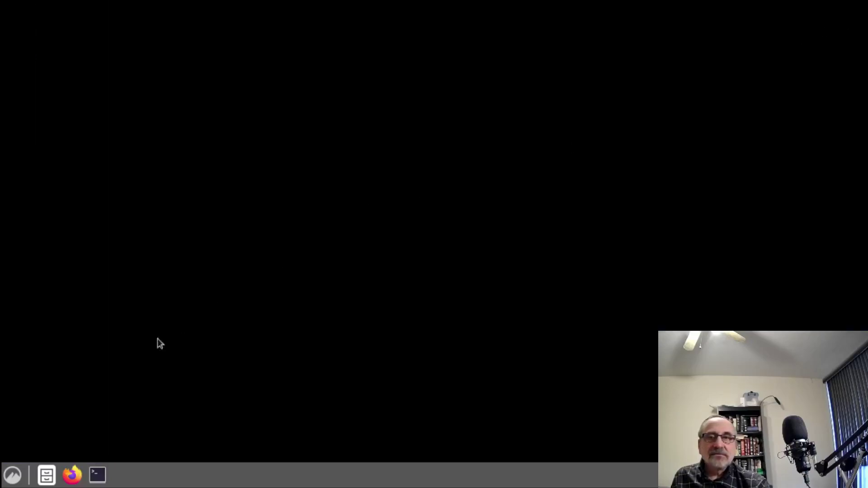
In a maximized terminal, run 'sudo pacman -S htop' with the password and decline reinstalling htop-3.2.2-1
{"action": "left_click", "coordinate": [72, 475]}
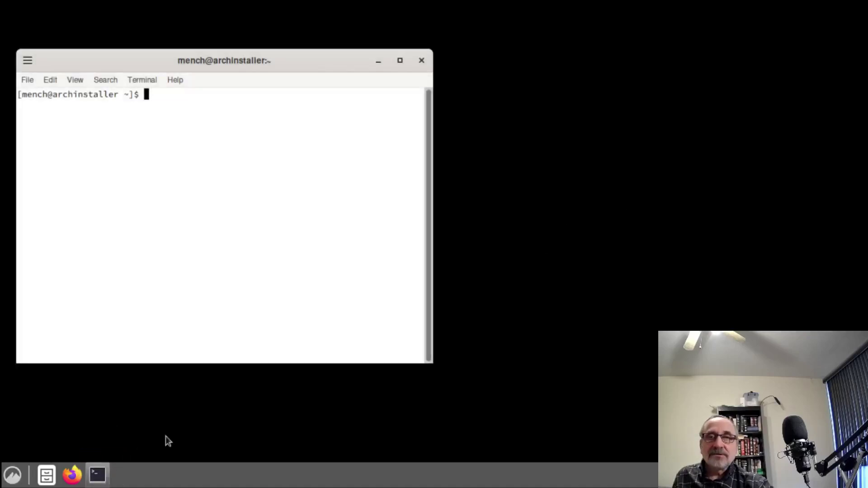
{"action": "left_click", "coordinate": [400, 62]}
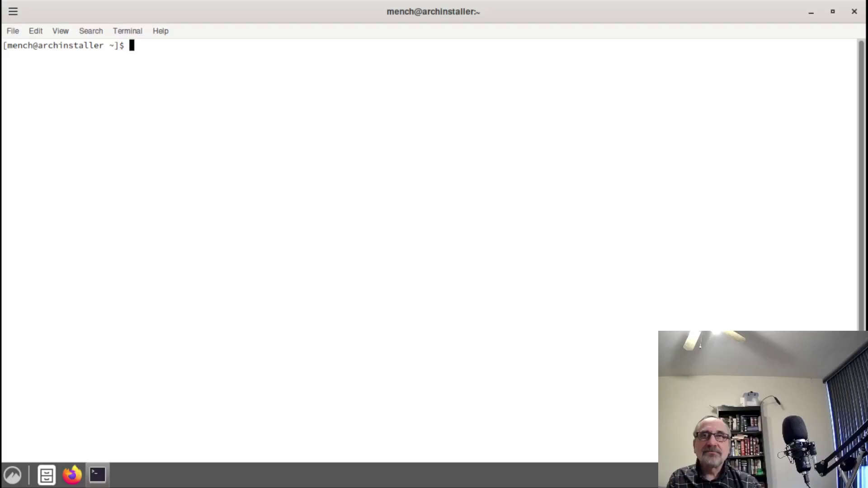
{"action": "type", "text": "s"}
{"action": "type", "text": "u"}
{"action": "key", "text": "BackSpace"}
{"action": "key", "text": "BackSpace"}
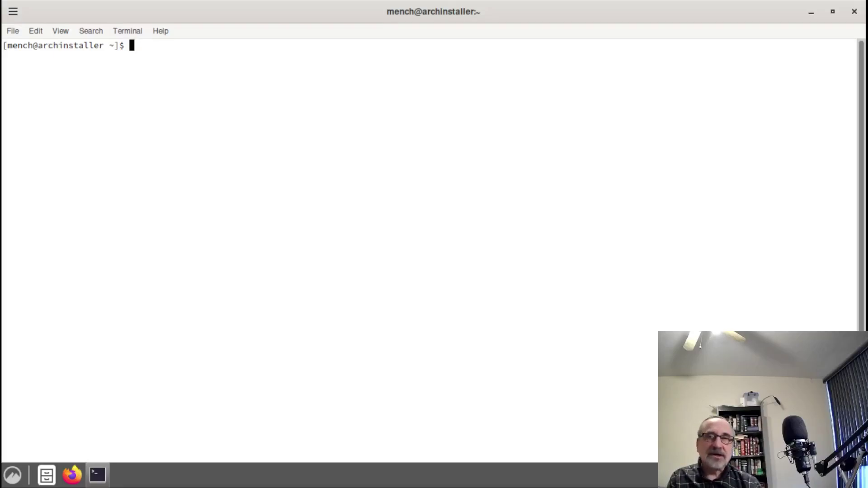
{"action": "type", "text": "sudo pacm"}
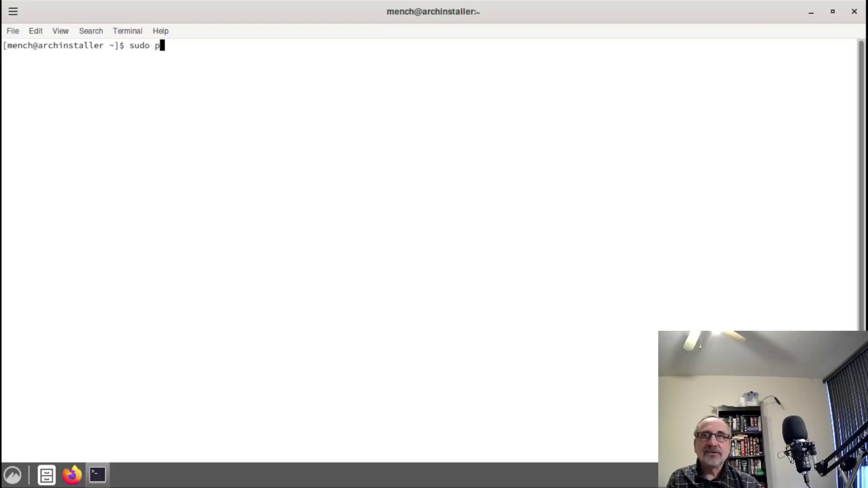
{"action": "key", "text": "BackSpace"}
{"action": "key", "text": "BackSpace"}
{"action": "key", "text": "BackSpace"}
{"action": "key", "text": "BackSpace"}
{"action": "key", "text": "BackSpace"}
{"action": "key", "text": "BackSpace"}
{"action": "key", "text": "BackSpace"}
{"action": "key", "text": "BackSpace"}
{"action": "key", "text": "BackSpace"}
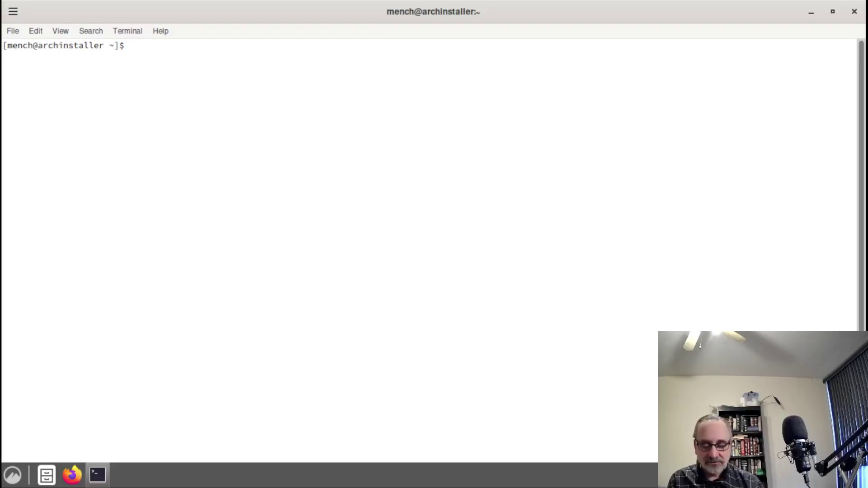
{"action": "type", "text": "sudo "}
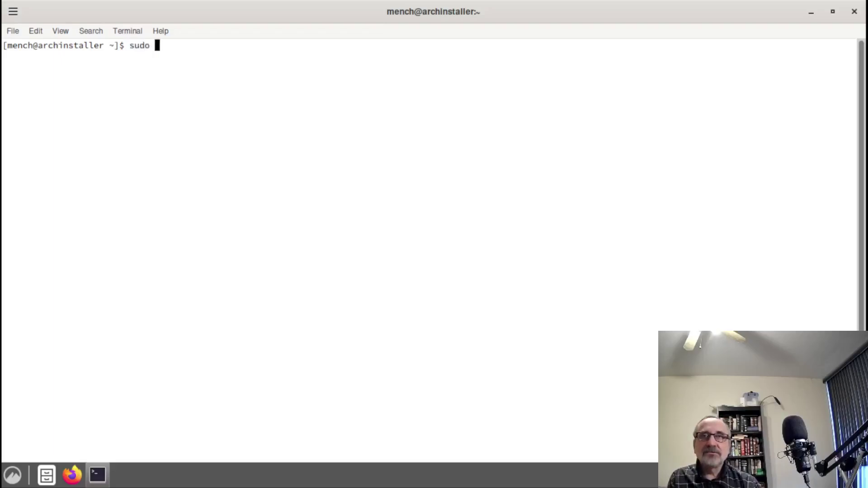
{"action": "type", "text": "pacman "}
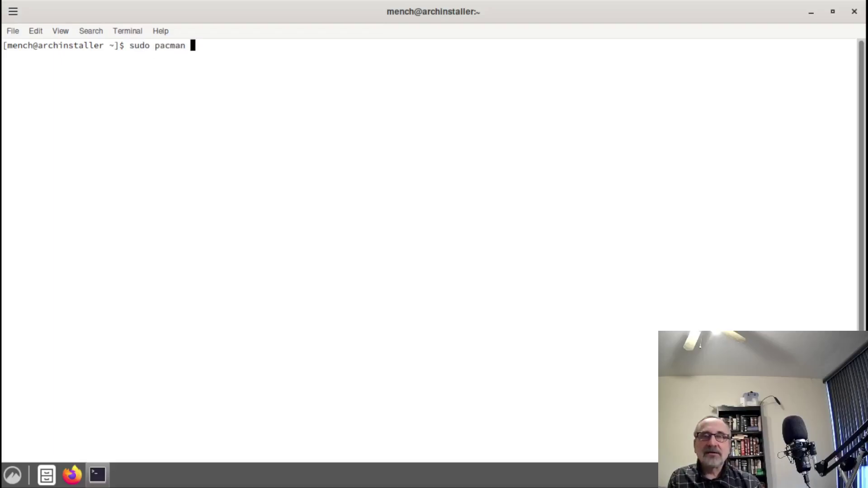
{"action": "type", "text": "-S htop"}
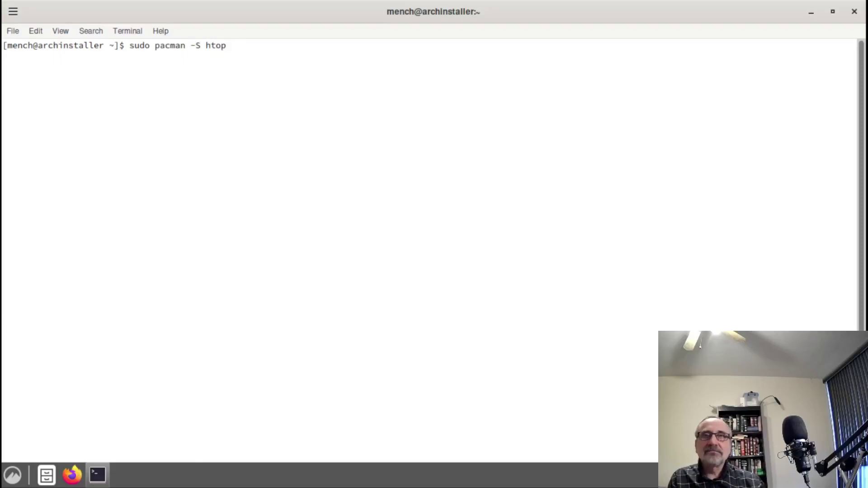
{"action": "key", "text": "Return"}
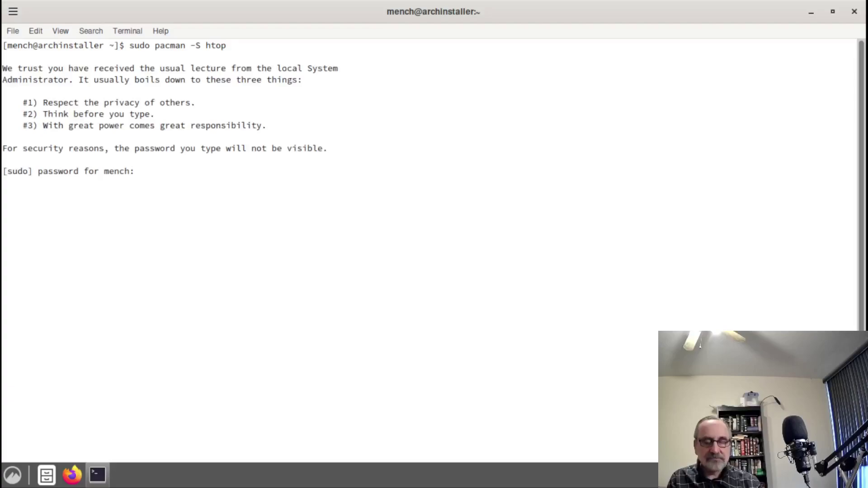
{"action": "key", "text": "Return"}
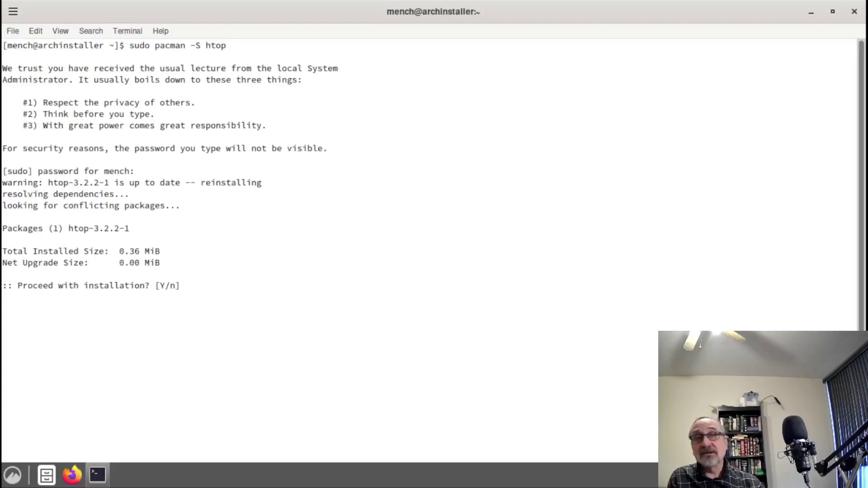
{"action": "type", "text": "n"}
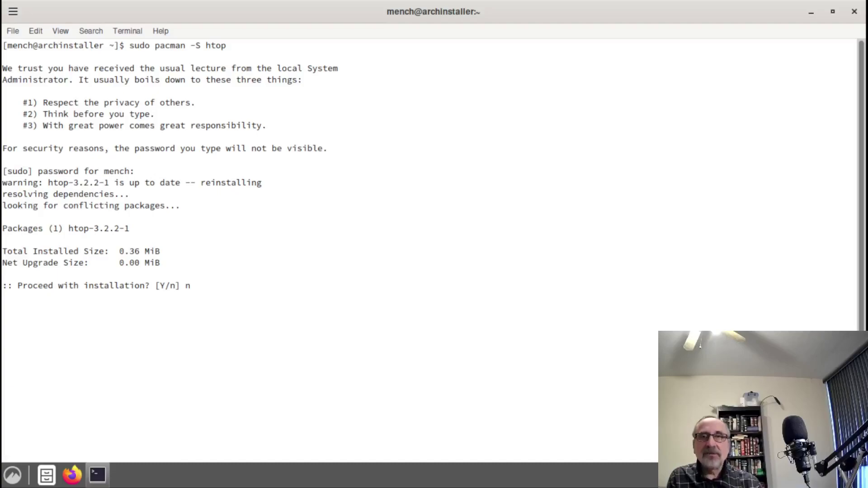
{"action": "key", "text": "Return"}
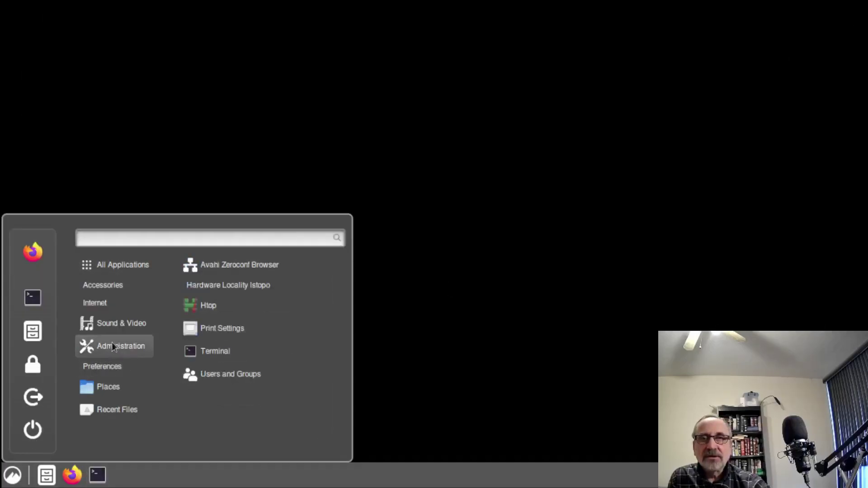
Launch Htop from the Administration menu and maximize its terminal window
{"action": "left_click", "coordinate": [231, 305]}
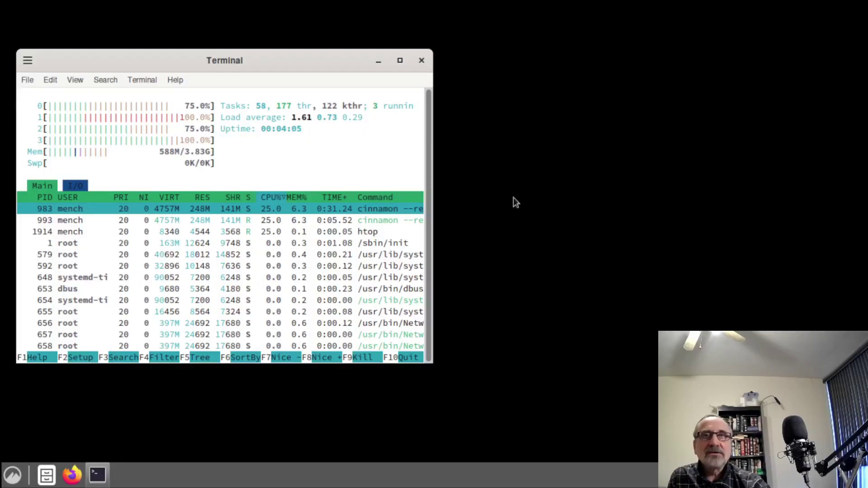
{"action": "left_click", "coordinate": [400, 61]}
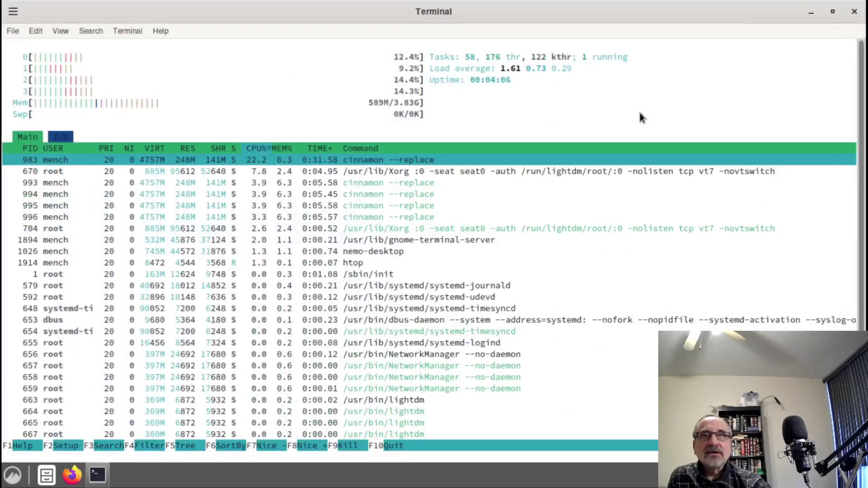